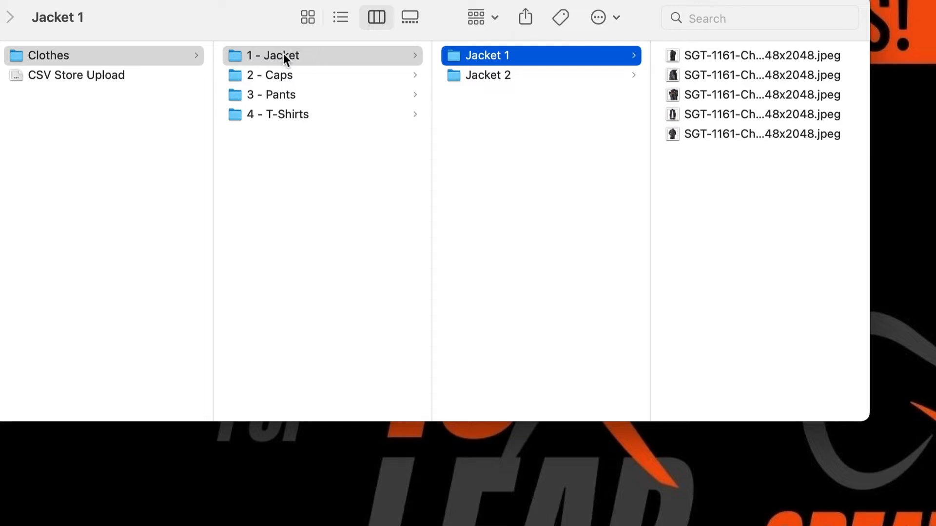
Look through the Jacket 2 and Jacket 1 image folders inside the Clothes folder
click(516, 78)
click(542, 55)
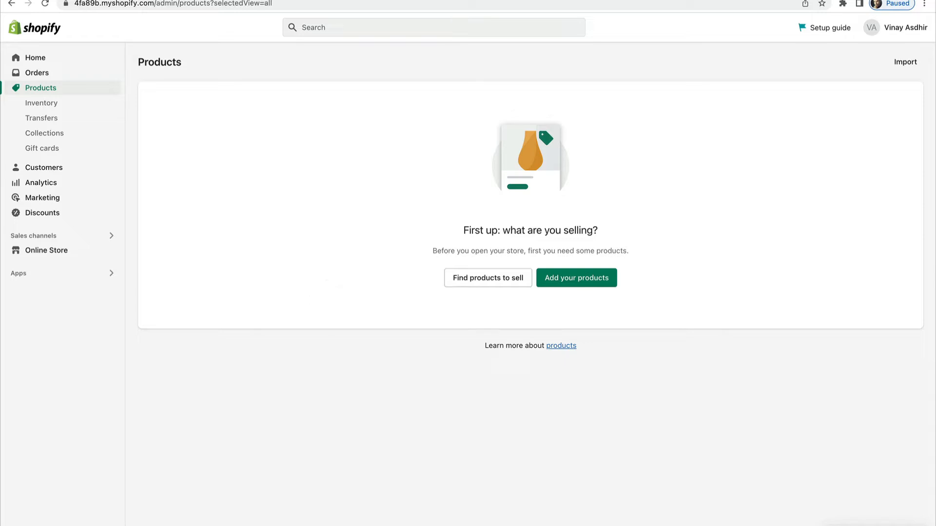
Switch to the Shopify admin and open the Files section of the store settings
click(39, 525)
scroll(253, 418, down, 7)
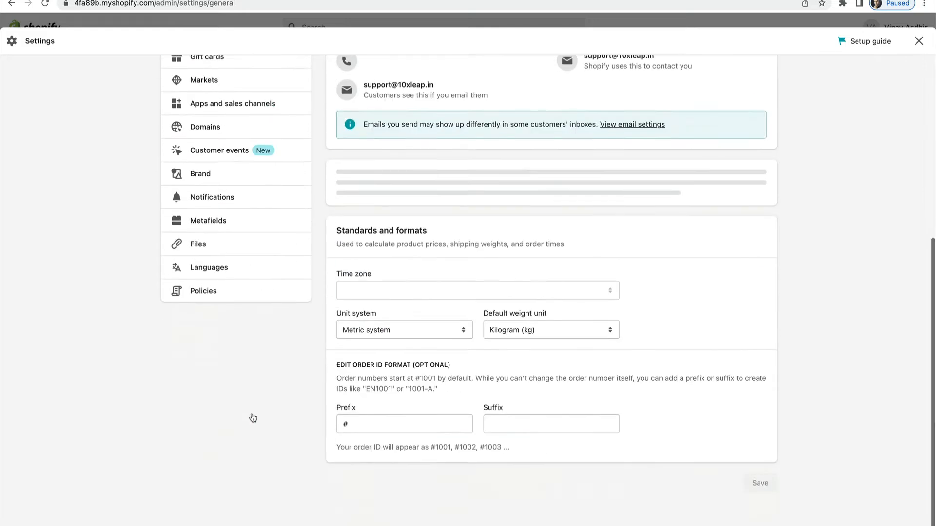
click(198, 195)
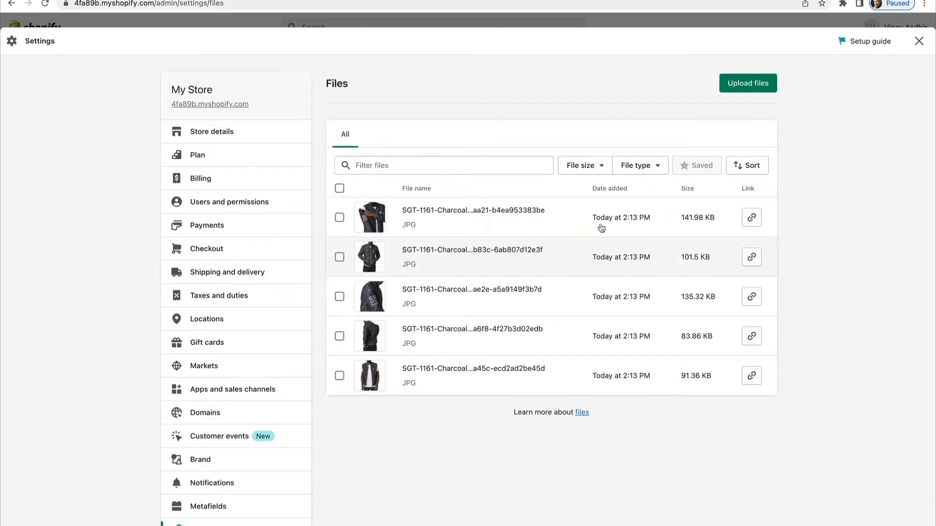
Upload all five images from the Jacket 2 folder under 1 - Jacket to the store's files and review the file list
click(748, 83)
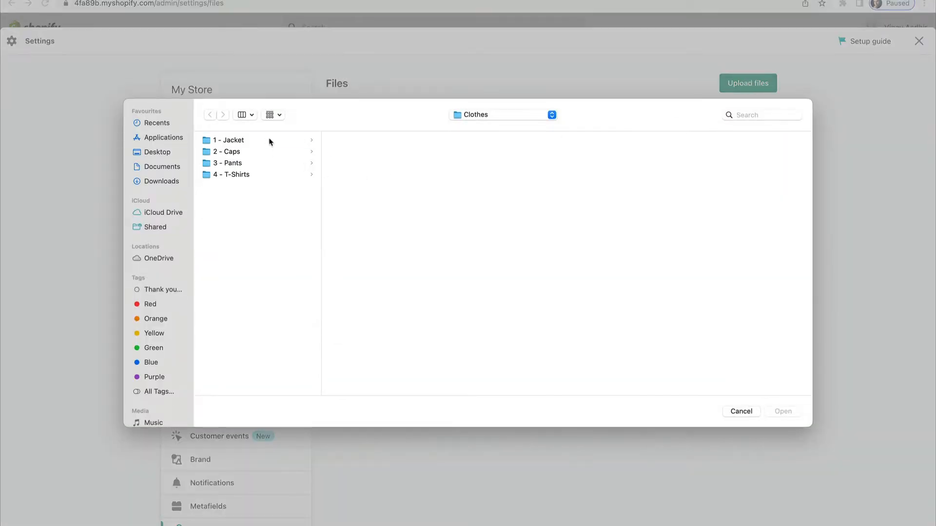
click(270, 141)
click(364, 152)
click(491, 220)
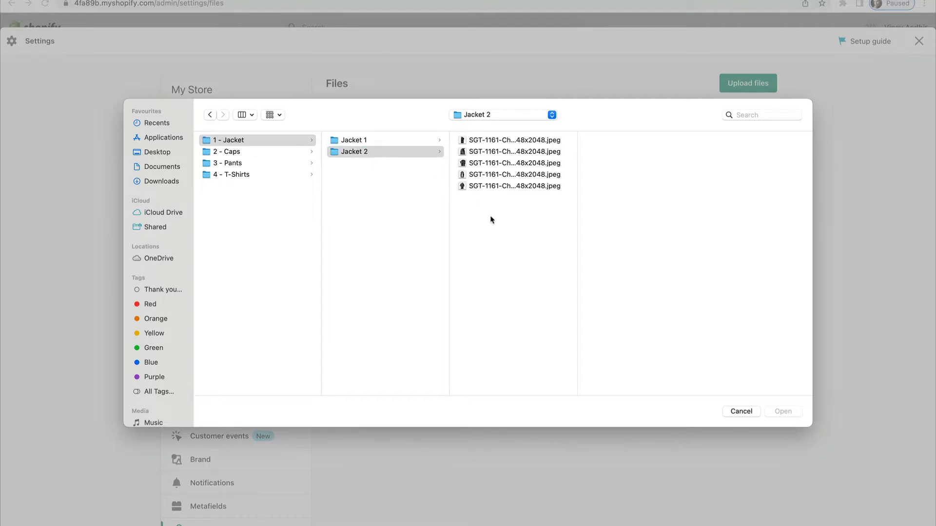
drag(491, 219, 493, 138)
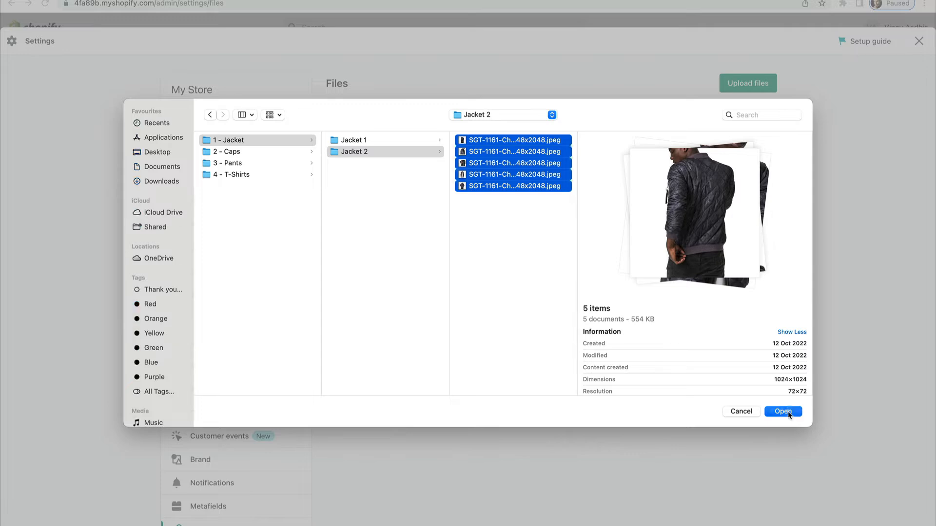
click(783, 412)
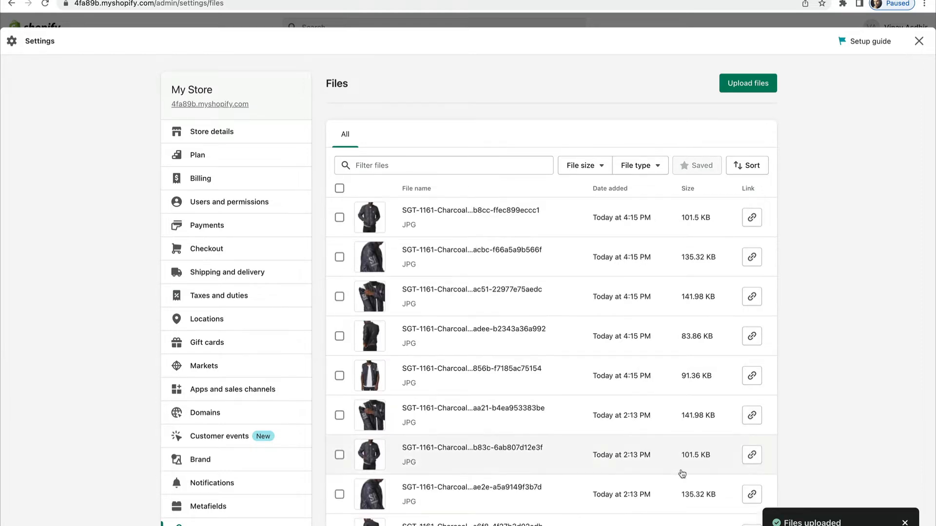
scroll(681, 474, down, 3)
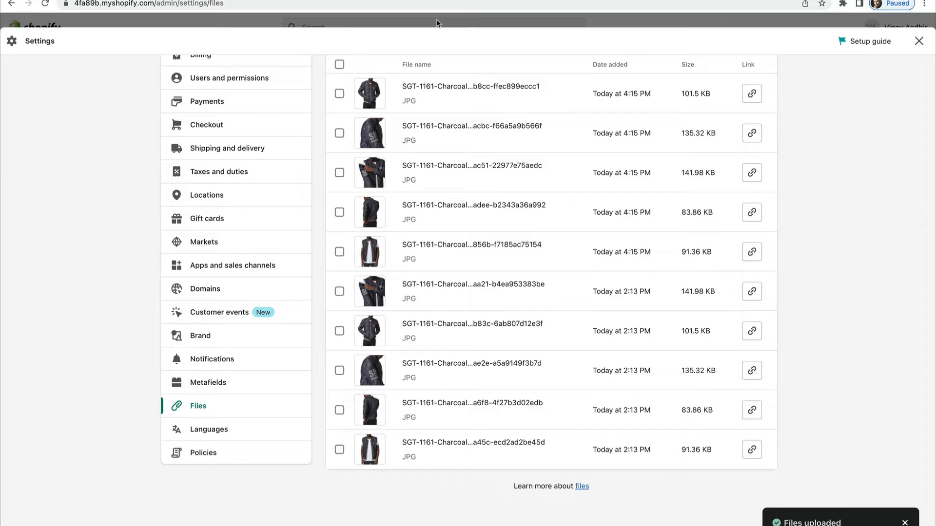
Switch to the Excel product sheet and examine the Company Name, City Name and Store Name columns
key(ctrl+Right)
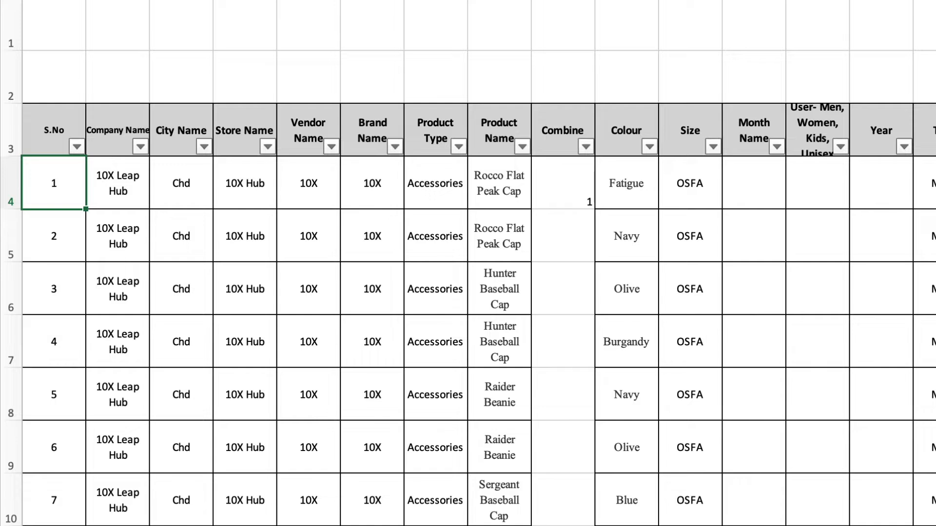
key(Right)
key(Up)
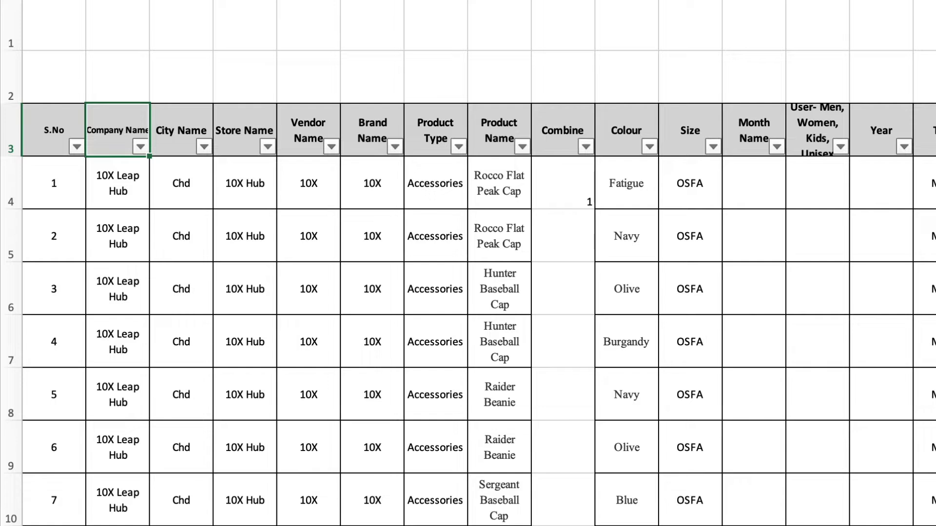
key(Right)
key(Down)
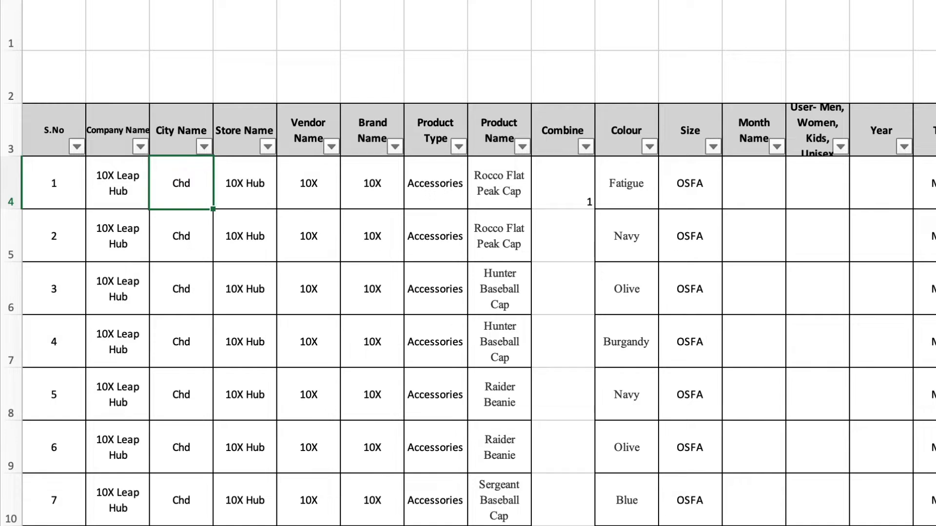
key(Right)
key(Up)
key(Down)
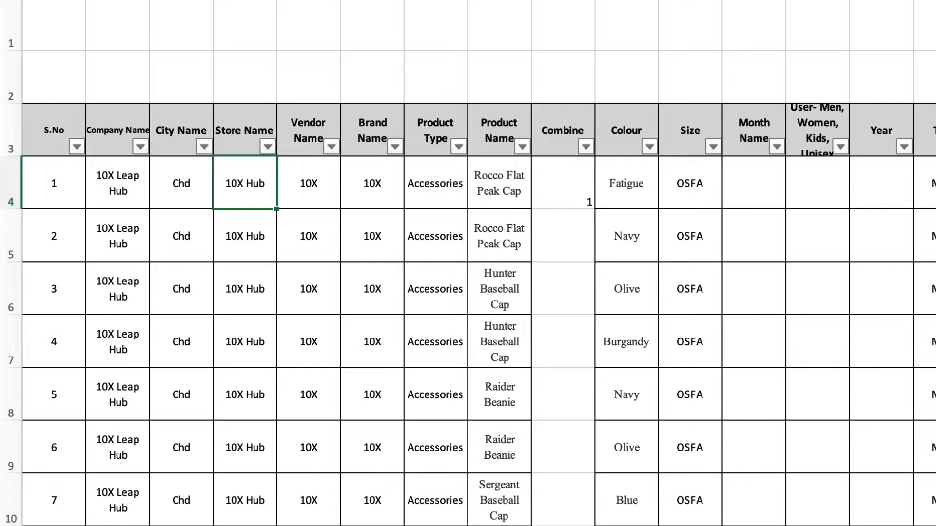
Examine the Vendor Name and Brand Name columns of the product sheet
key(Right)
key(Up)
key(Down)
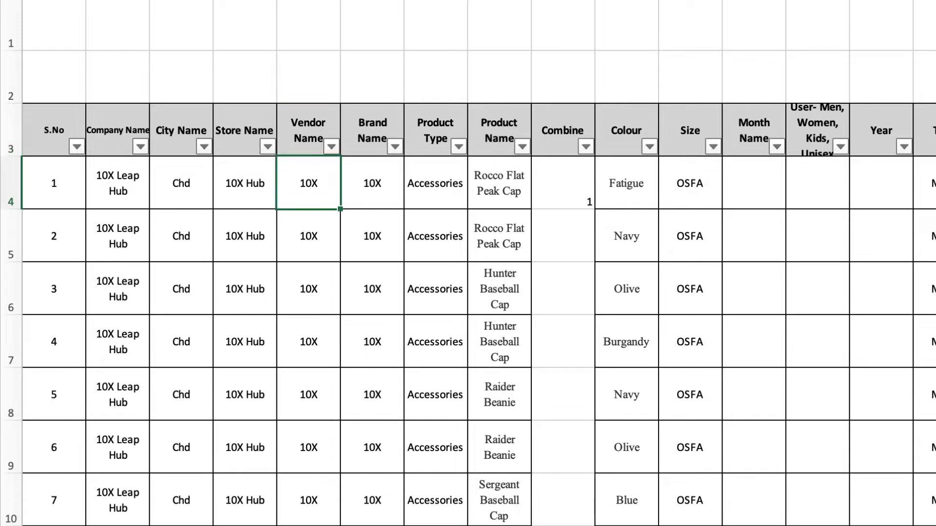
key(Up)
key(Down)
key(Right)
key(Up)
key(Down)
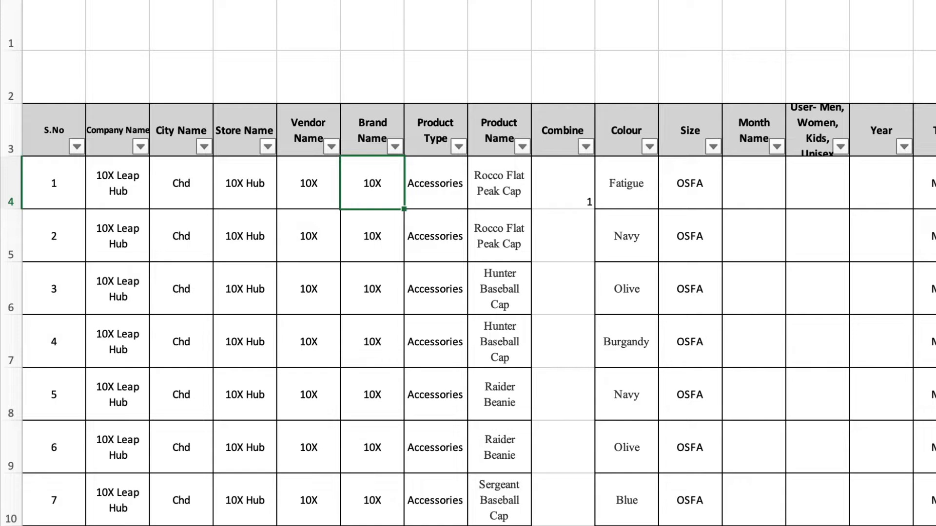
Examine the Product Type and Product Name columns and their first few entries
key(Right)
key(Up)
key(Down)
key(Down)
key(Down)
key(Down)
key(Down)
key(Down)
key(Down)
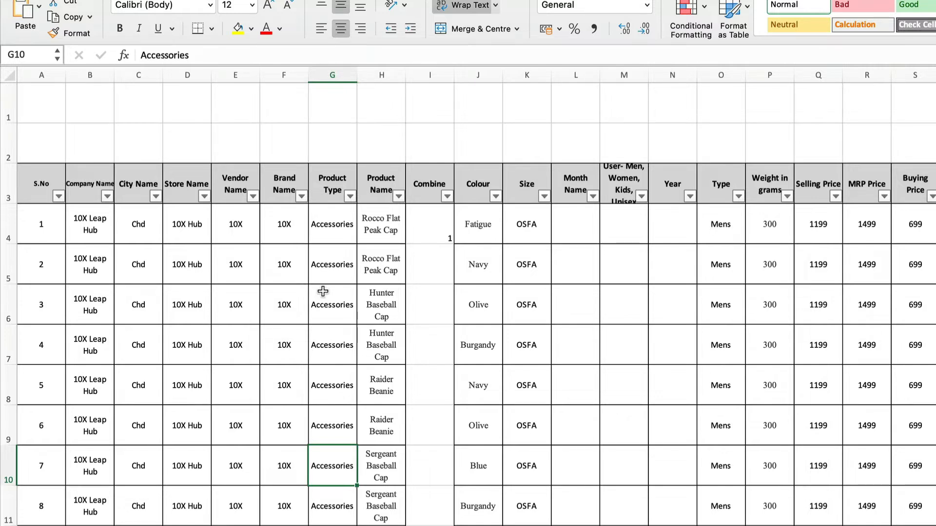
click(379, 258)
key(Up)
key(Down)
key(Down)
key(Down)
key(Down)
key(Down)
key(Down)
key(Down)
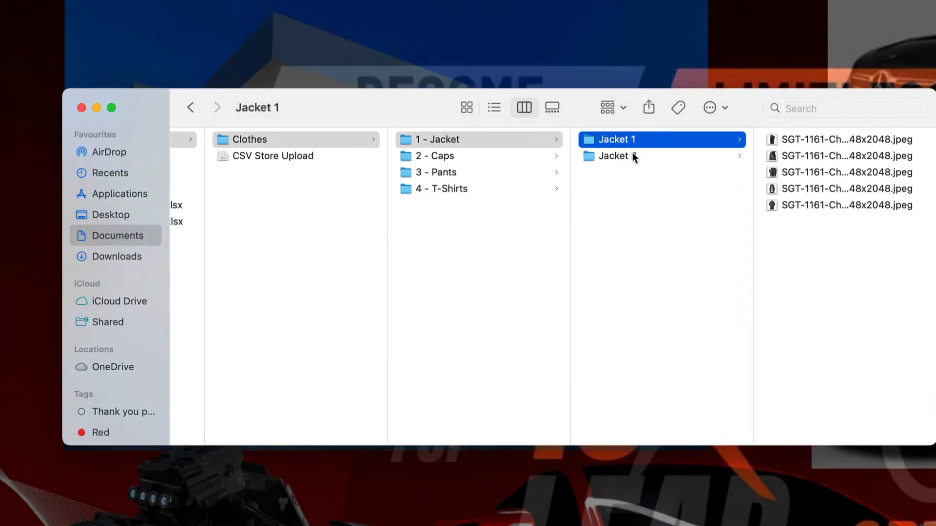
Switch to Finder and check the Jacket 1 and Jacket 2 folder names inside 1 - Jacket
click(633, 153)
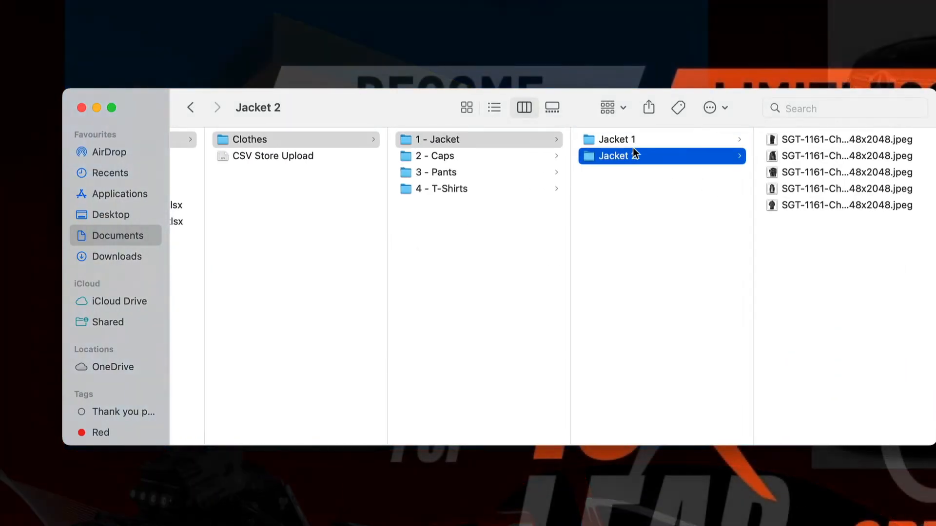
shift+click(633, 146)
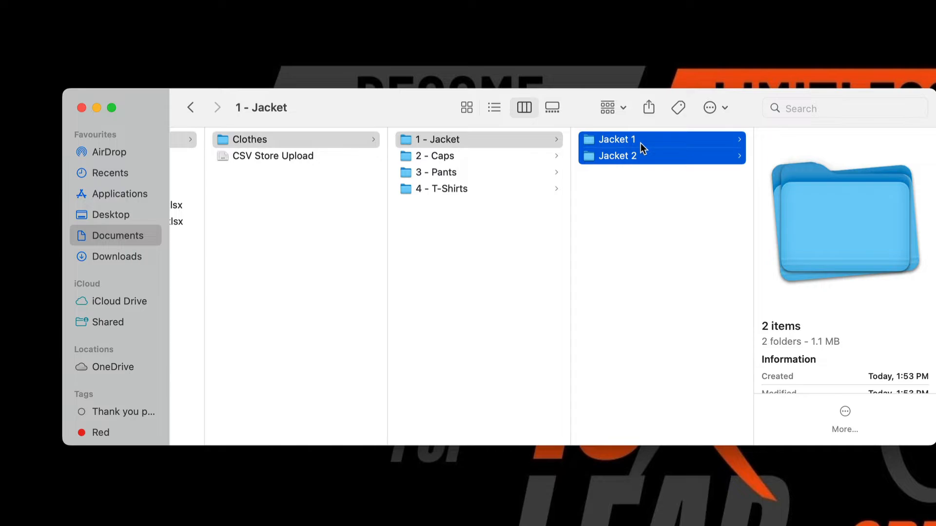
click(641, 142)
click(640, 195)
click(642, 153)
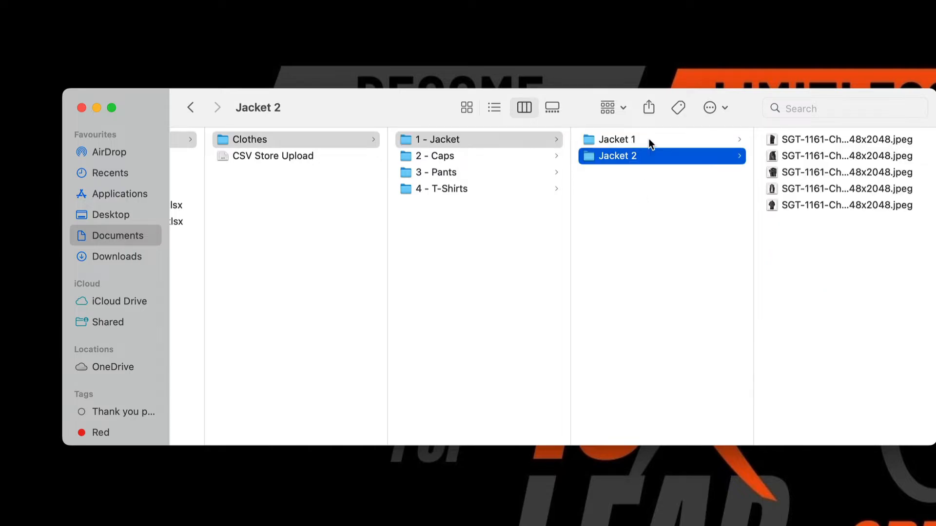
click(648, 139)
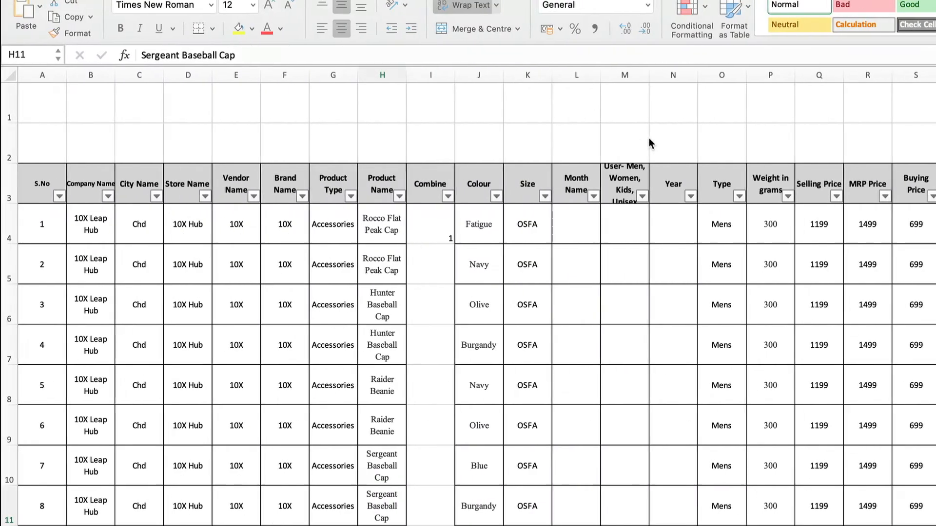
Return to the Excel product sheet and examine the cap and beanie entries in the Product Name column
click(397, 225)
key(Up)
key(Down)
key(Down)
key(Down)
key(Down)
key(Down)
key(Down)
key(Down)
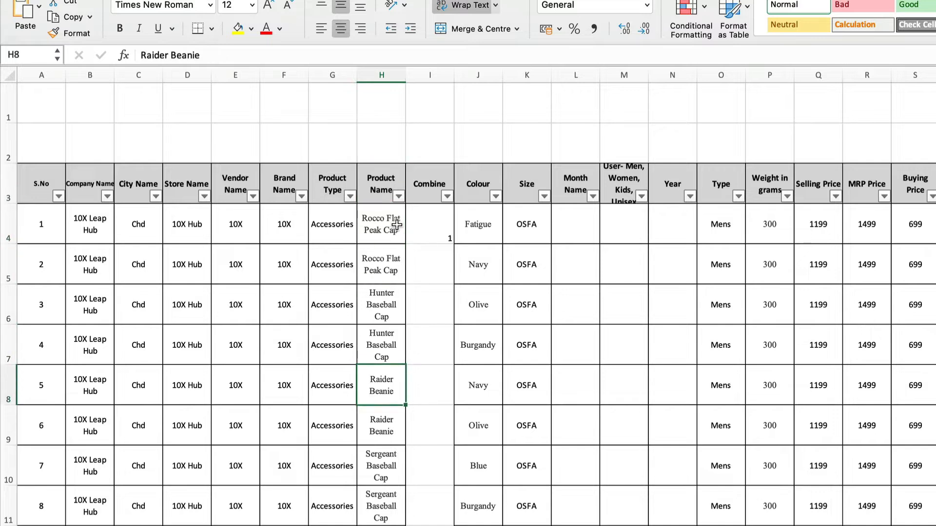
key(Up)
key(Up)
key(Up)
key(Up)
key(Up)
key(Up)
Clear the value in cell I4, the first product's entry in the Combine column
key(Right)
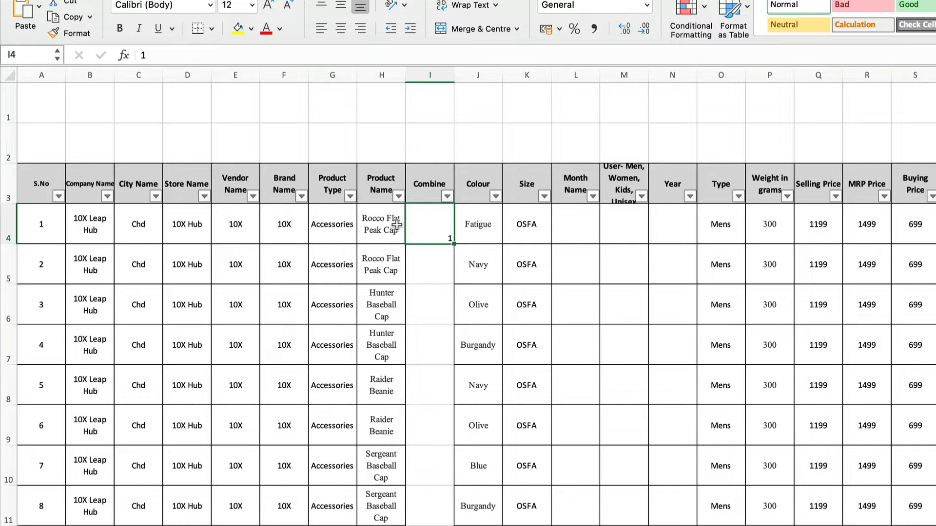
key(Up)
key(Down)
key(Down)
key(Down)
key(Down)
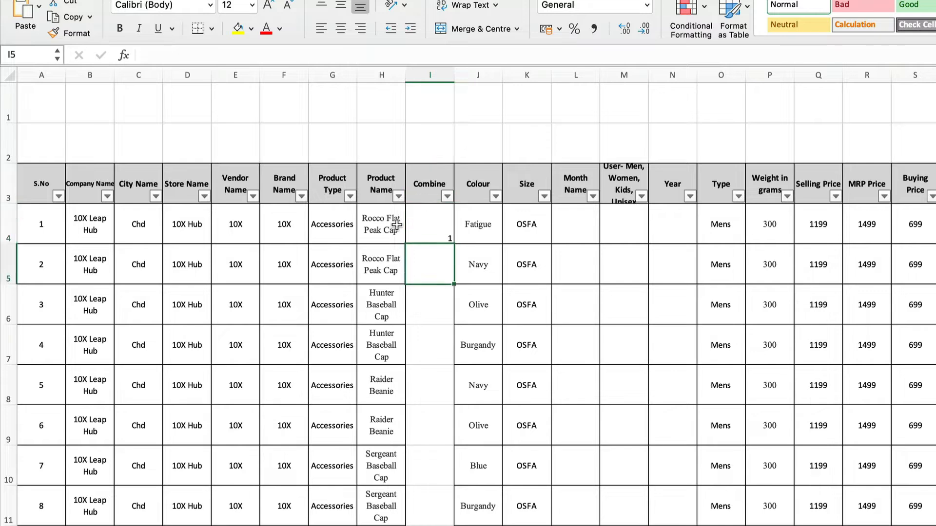
key(Up)
key(Up)
key(Up)
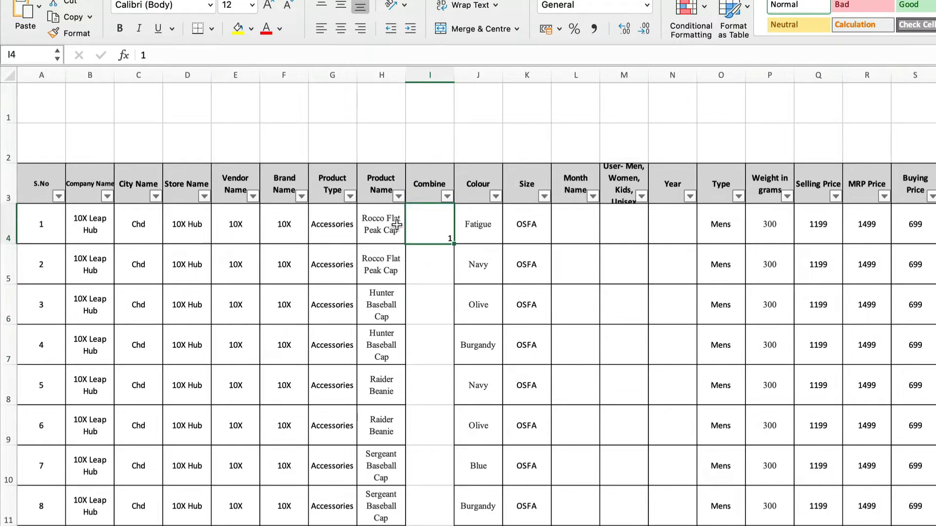
key(Delete)
key(Down)
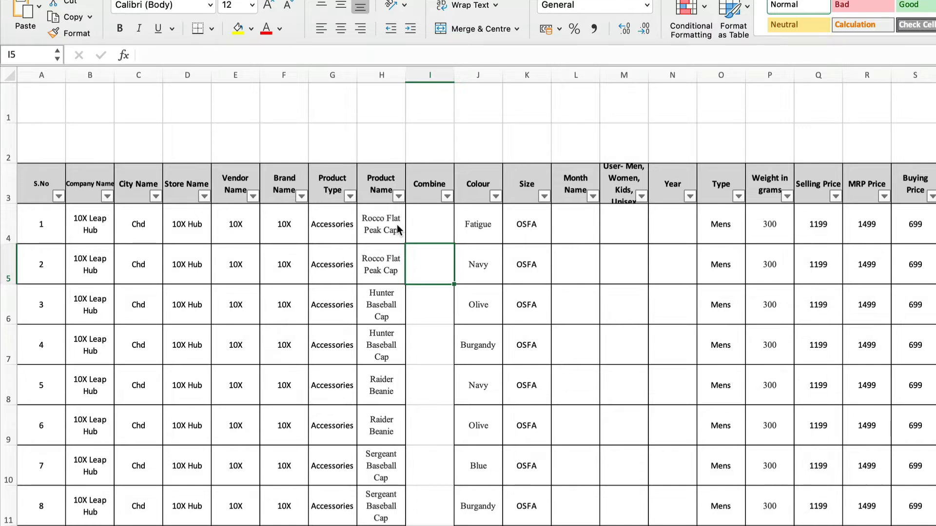
Examine the Colour, Size and Type columns for the first products
key(Right)
key(Up)
key(Up)
key(Down)
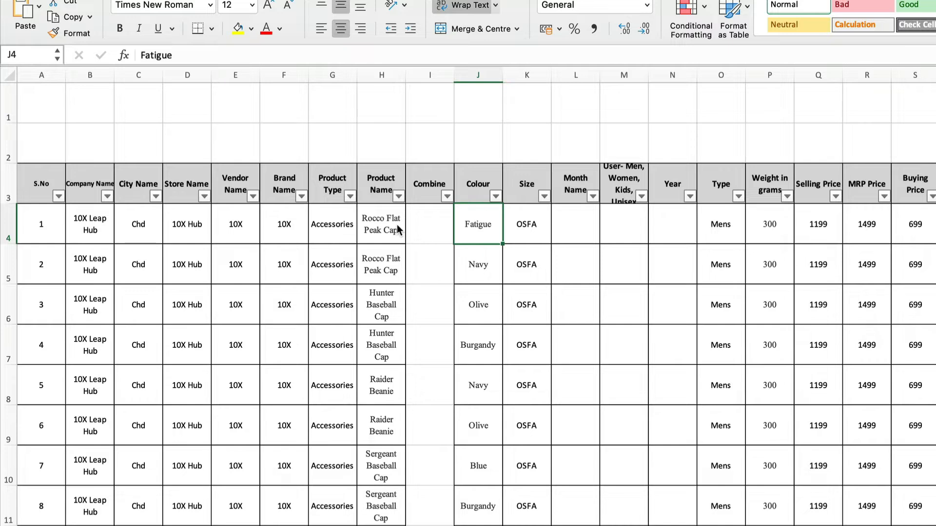
key(Right)
key(Up)
key(Down)
key(Down)
key(Right)
key(Right)
key(Right)
key(Right)
key(Up)
key(Up)
key(Down)
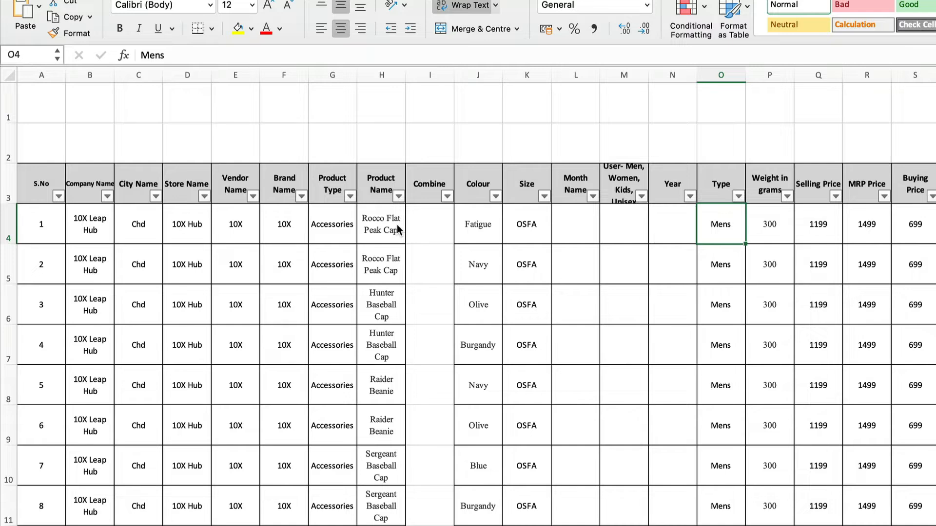
Recheck the columns from Colour through Type, including Month Name, User and Year
key(Up)
key(Left)
key(Left)
key(Left)
key(Left)
key(Left)
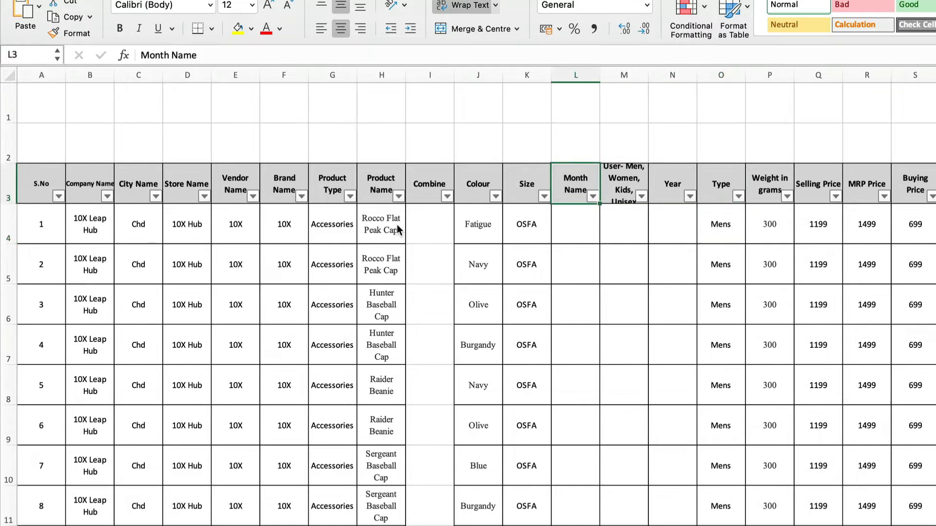
key(Right)
key(Left)
key(Right)
key(Left)
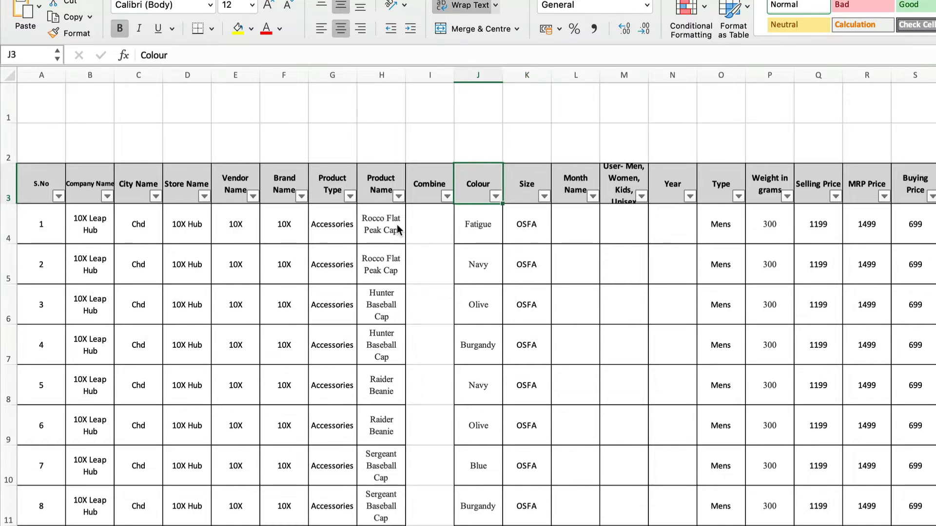
key(Down)
key(Up)
key(Right)
key(Down)
key(Right)
key(Right)
key(Right)
key(Right)
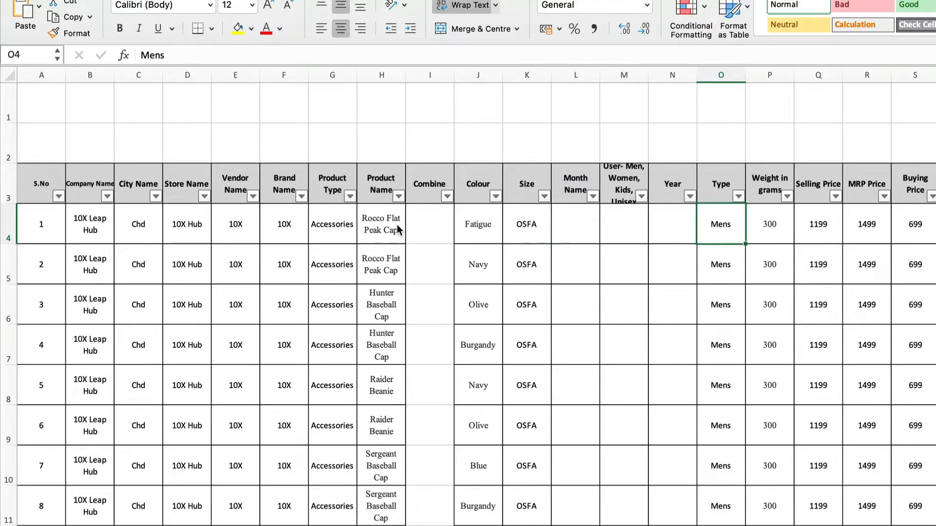
Examine the Weight in grams, Selling Price, MRP Price and Buying Price columns for the first product
key(Right)
key(Up)
key(Down)
key(Right)
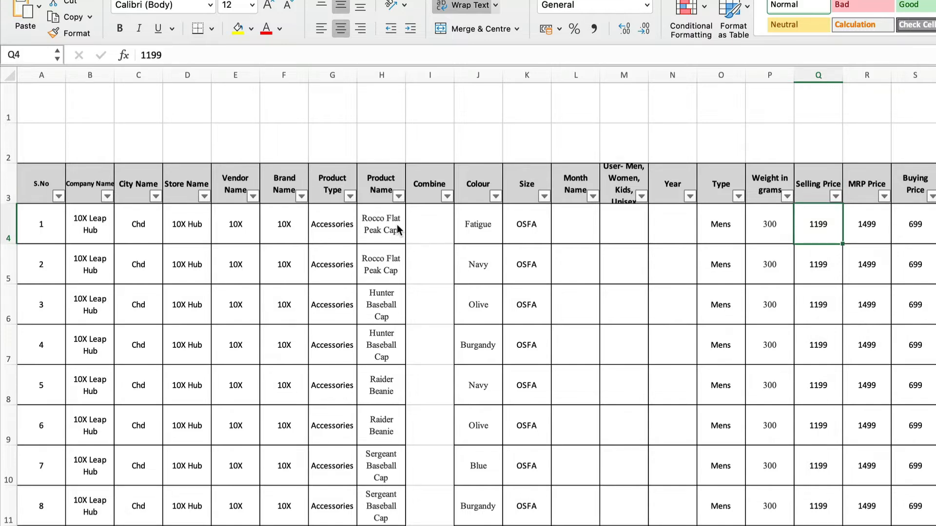
key(Right)
key(Up)
key(Down)
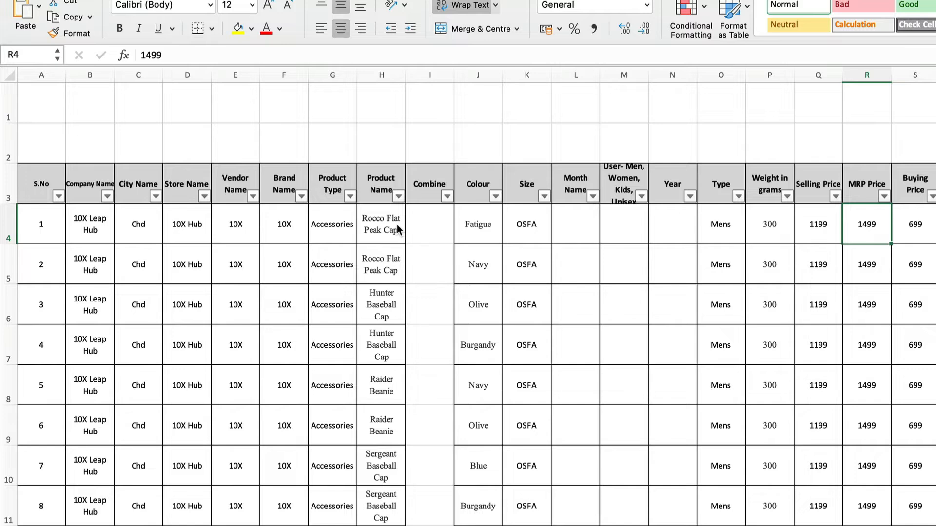
key(Right)
key(Up)
key(Down)
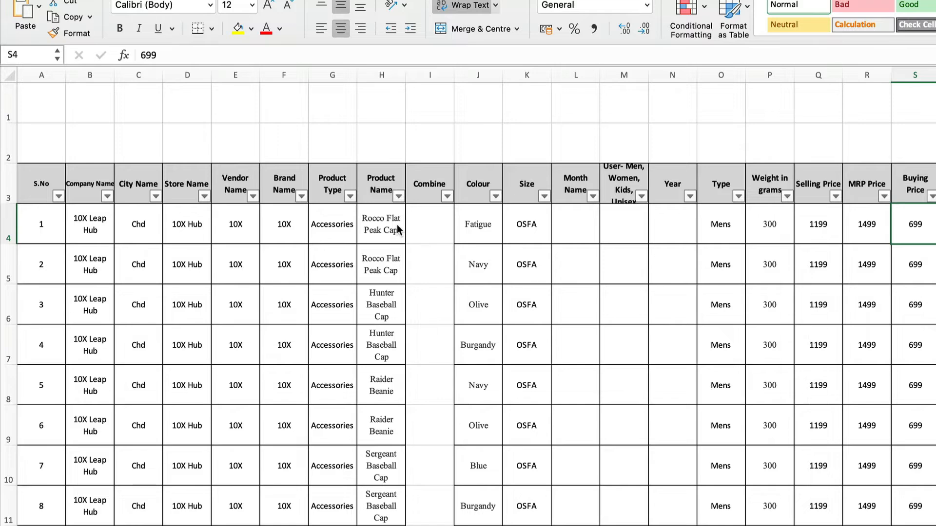
Examine the tags, SKU Details 1 and Qty columns, including the quantities of the first few products
key(Right)
key(Right)
key(Right)
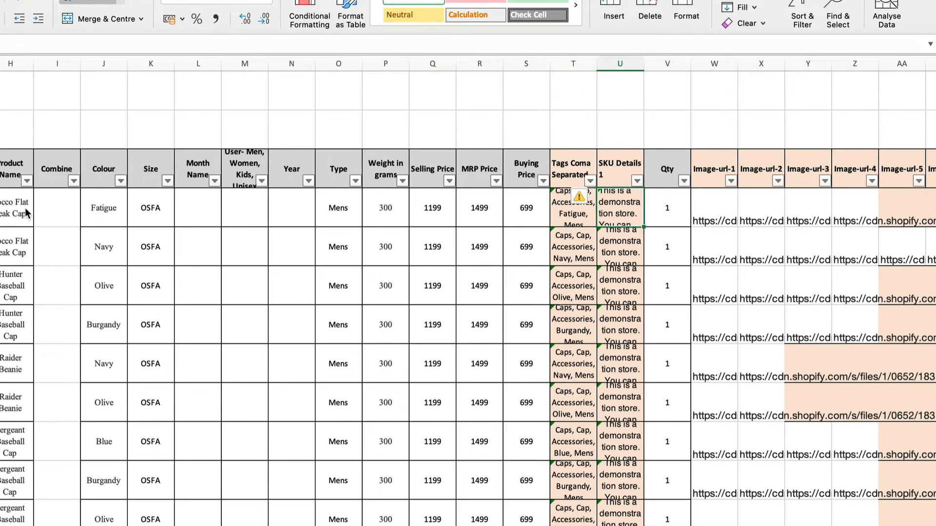
key(Down)
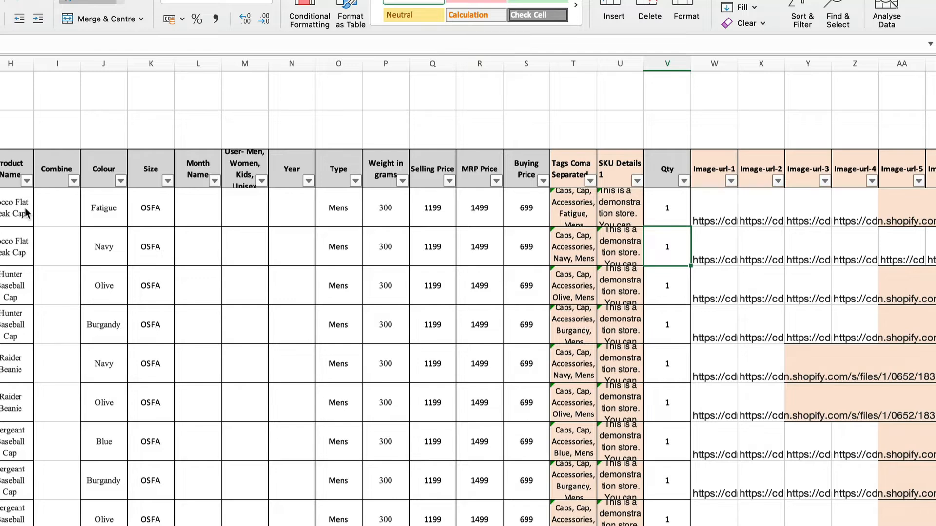
key(Down)
key(Down)
key(Down)
key(Down)
key(Down)
key(Down)
key(Up)
key(Up)
key(Up)
key(Up)
key(Up)
key(Up)
key(Up)
key(Up)
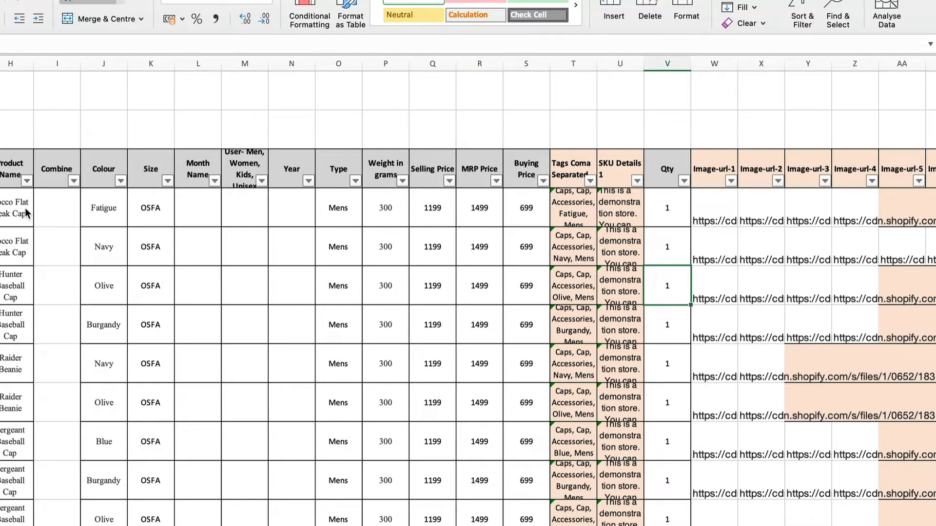
Examine the image links in the Image-url-1 through Image-url-4 columns of the first product
key(Down)
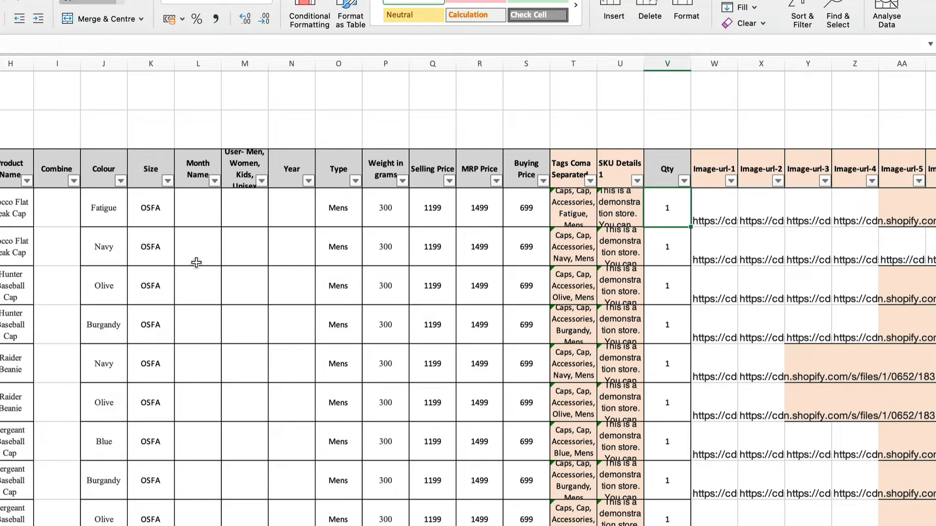
scroll(195, 263, right, 15)
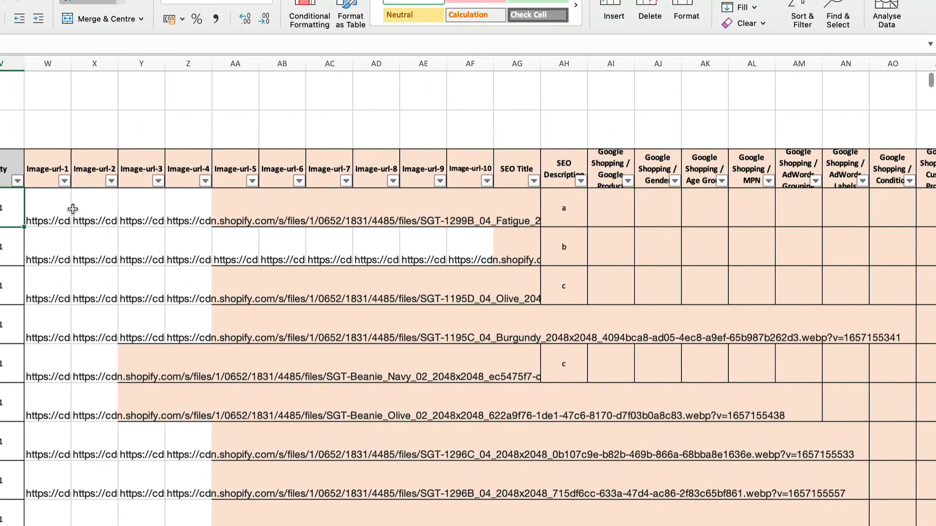
click(46, 209)
key(Right)
key(Right)
key(Right)
key(Right)
key(Left)
key(Left)
key(Left)
key(Left)
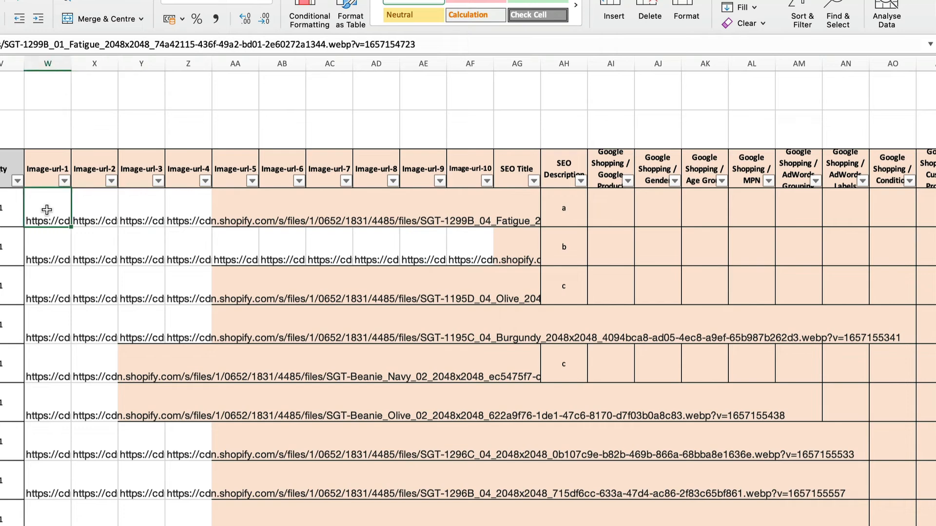
key(Right)
key(Right)
key(Right)
key(Right)
key(Right)
key(Right)
key(Right)
key(Right)
key(Right)
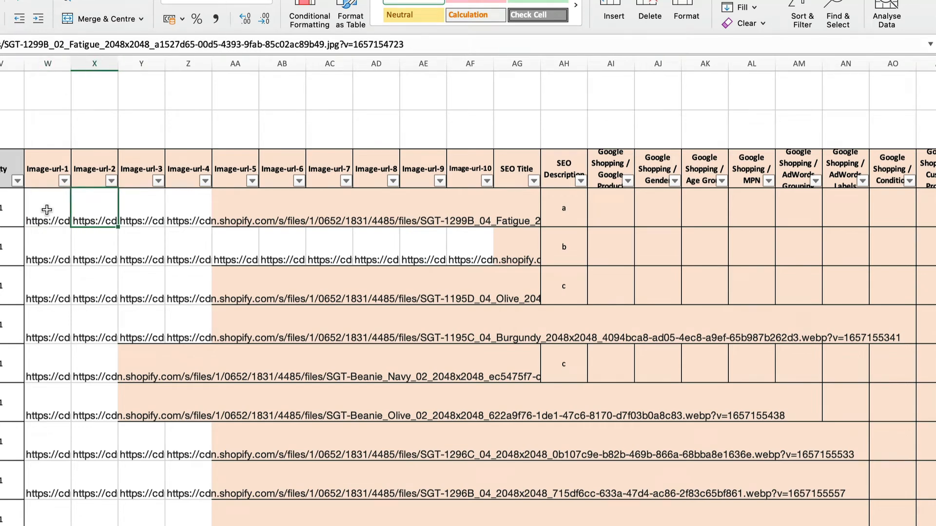
Examine the image link columns up to Image-url-10 and recheck the first product's link cells
key(Up)
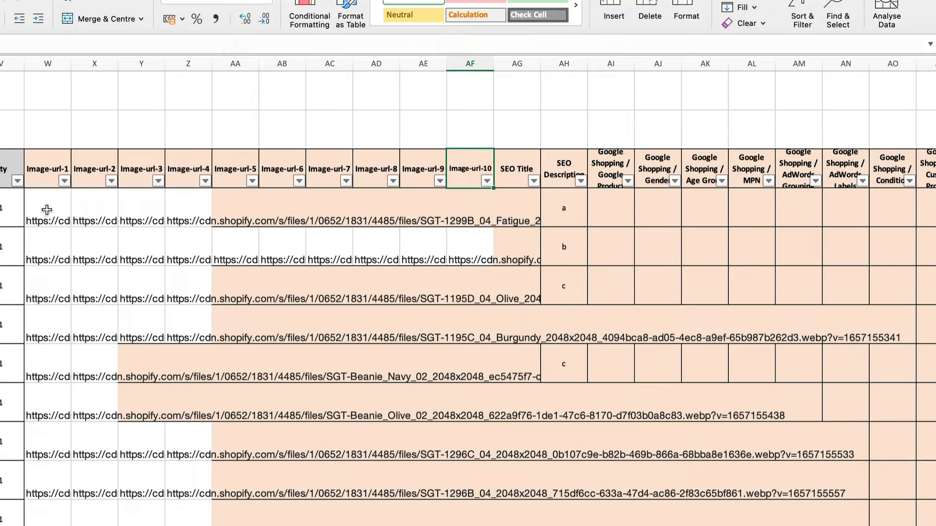
key(Down)
key(Left)
key(Left)
key(Left)
key(Left)
key(Left)
key(Left)
key(Left)
key(Left)
key(Left)
key(Right)
key(Right)
key(Right)
key(Right)
key(Right)
key(Right)
key(Right)
key(Right)
key(Right)
key(Left)
key(Left)
key(Left)
key(Left)
key(Left)
key(Left)
key(Left)
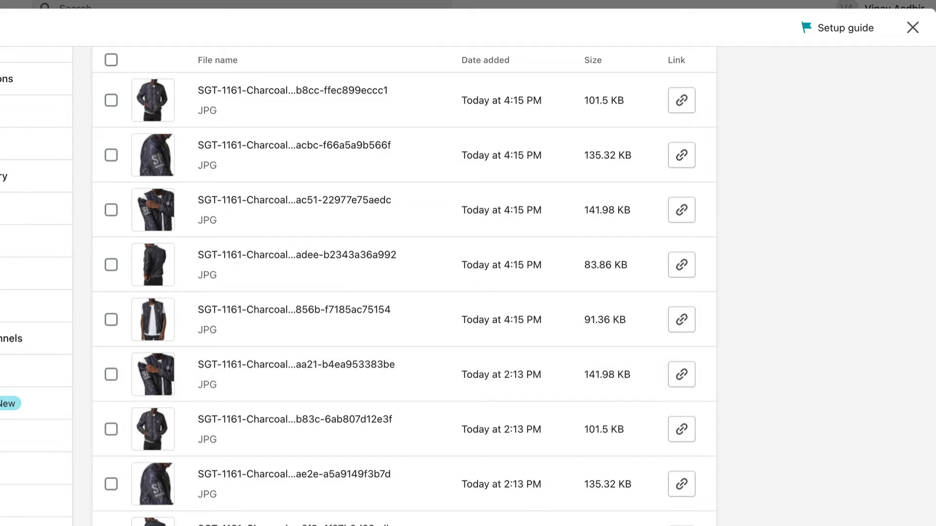
Copy the Shopify link of the file ending in aa21-b4ea953383be into the first product's Image-url-1 cell in the Excel sheet
click(684, 379)
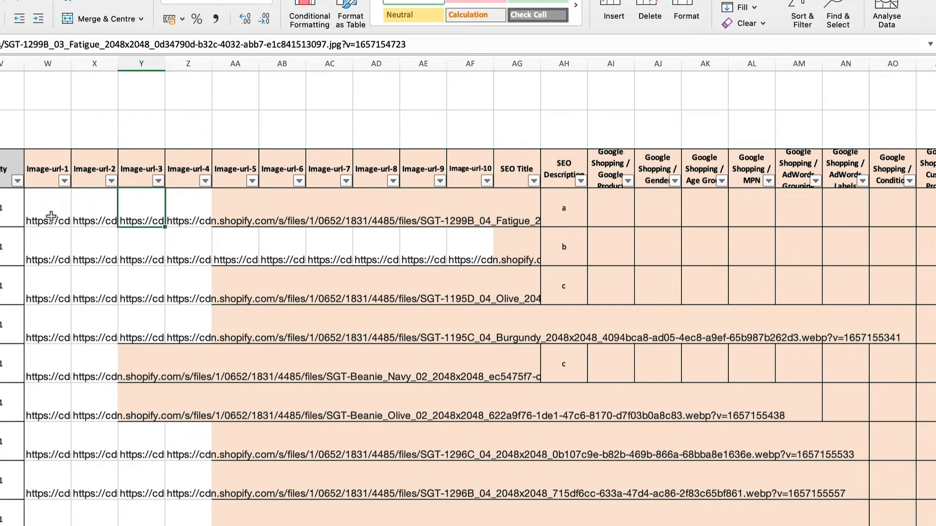
click(51, 216)
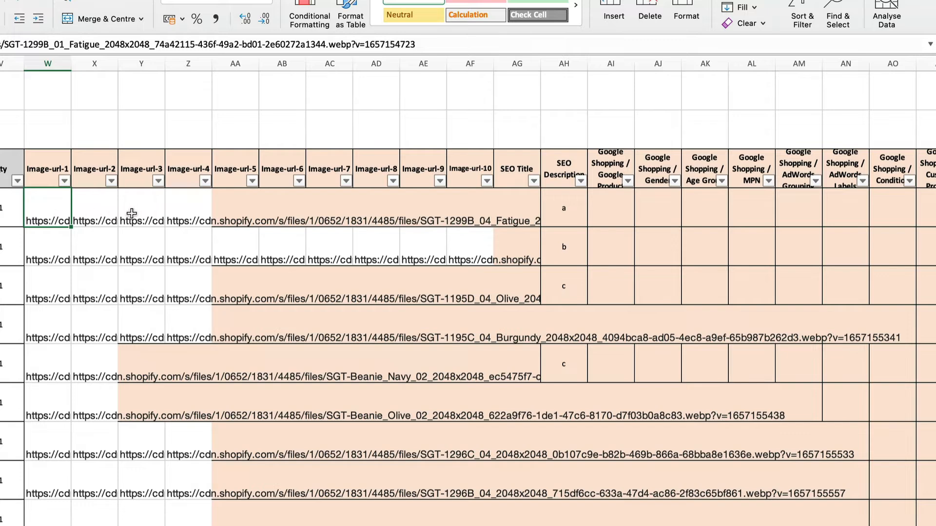
key(super+v)
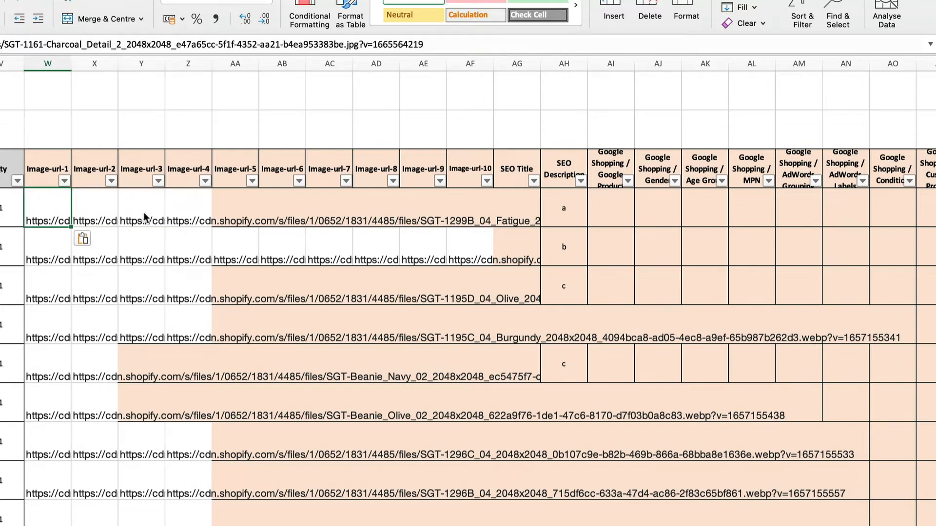
Clear the first product's Image-url-1 through Image-url-4 cells
key(shift+Right)
key(shift+Right)
key(shift+Right)
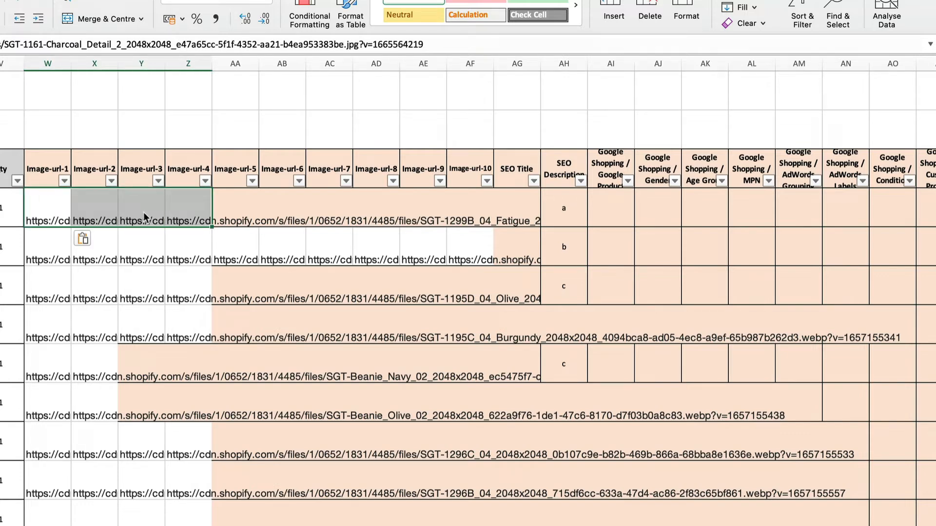
key(Delete)
Copy the link of the Shopify file ending in aa21-b4ea953383be into the first product's empty Image-url-1 cell in Excel
click(144, 213)
key(Left)
key(Left)
key(ctrl+Left)
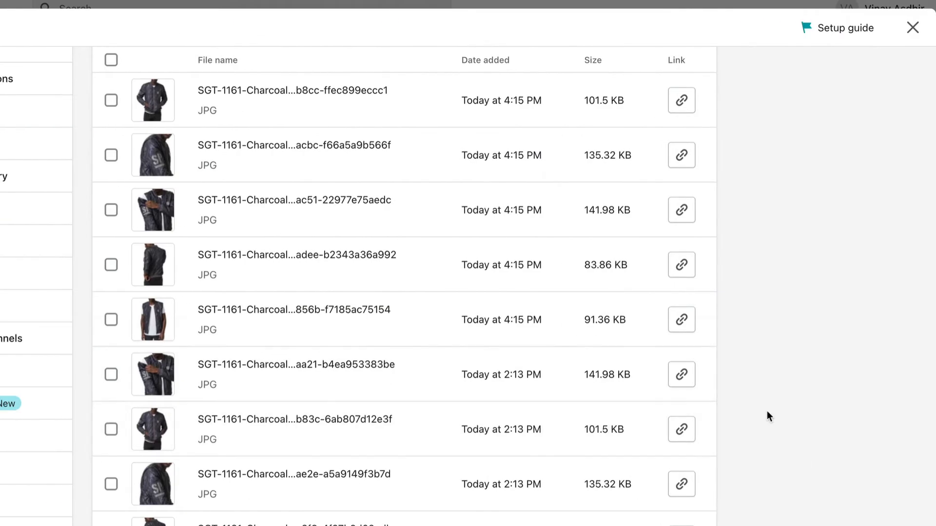
click(682, 375)
key(ctrl+Right)
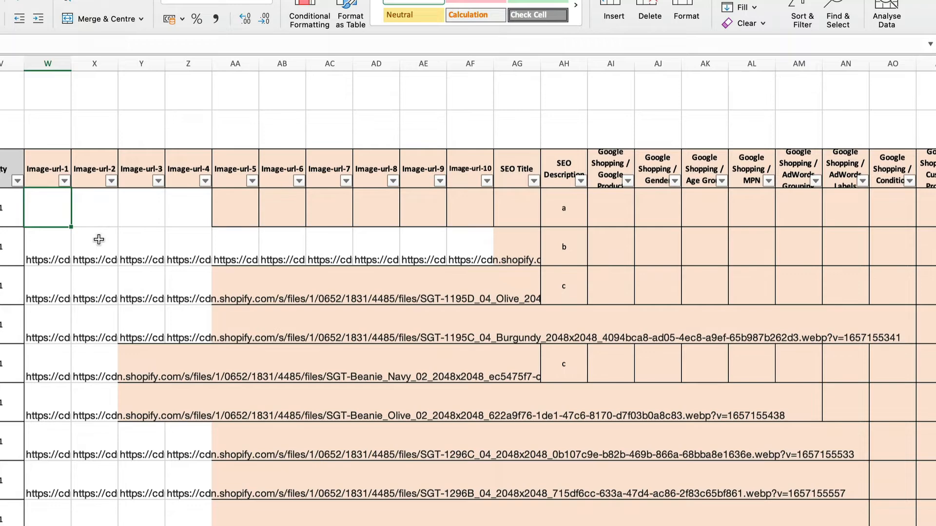
key(super+v)
key(Tab)
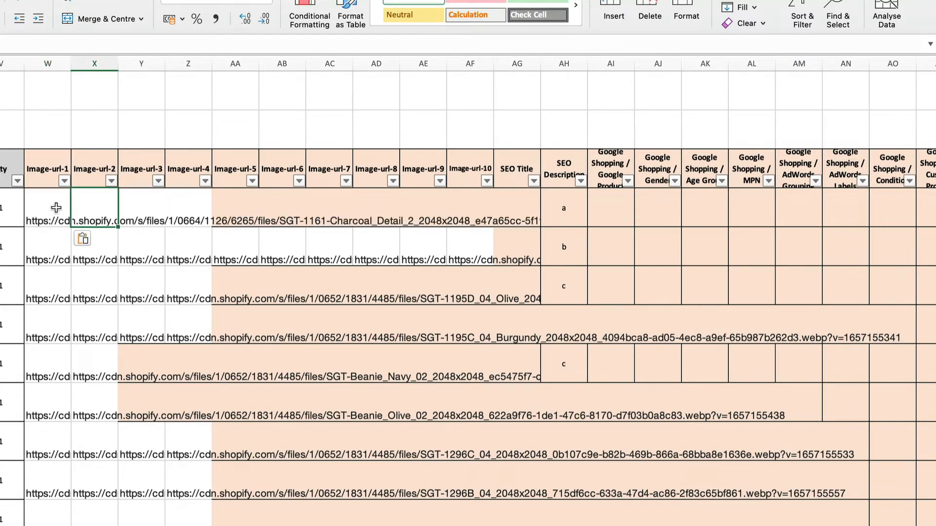
Copy the links of the Shopify files ending in b83c-6ab807d12e3f and ae2e-a5a9149f3b7d into the first product's Image-url-2 and Image-url-3 cells in Excel
key(ctrl+Left)
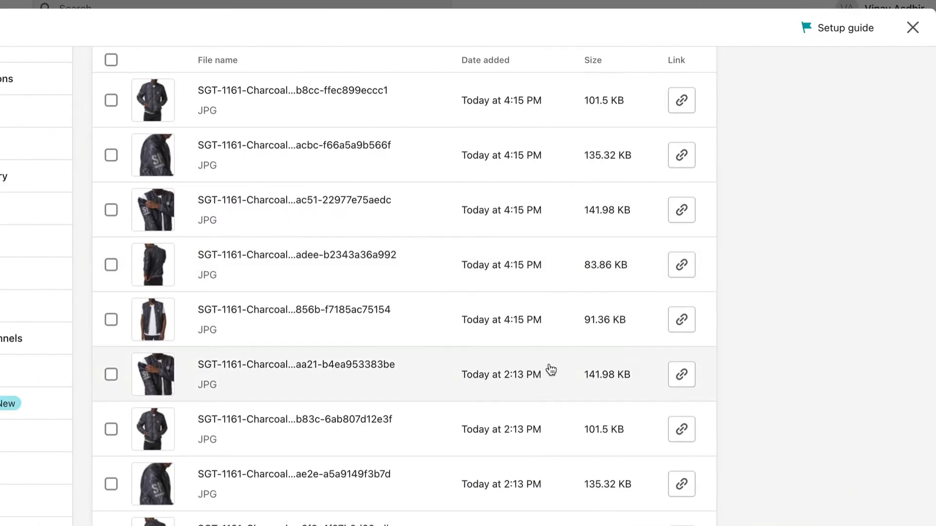
click(682, 437)
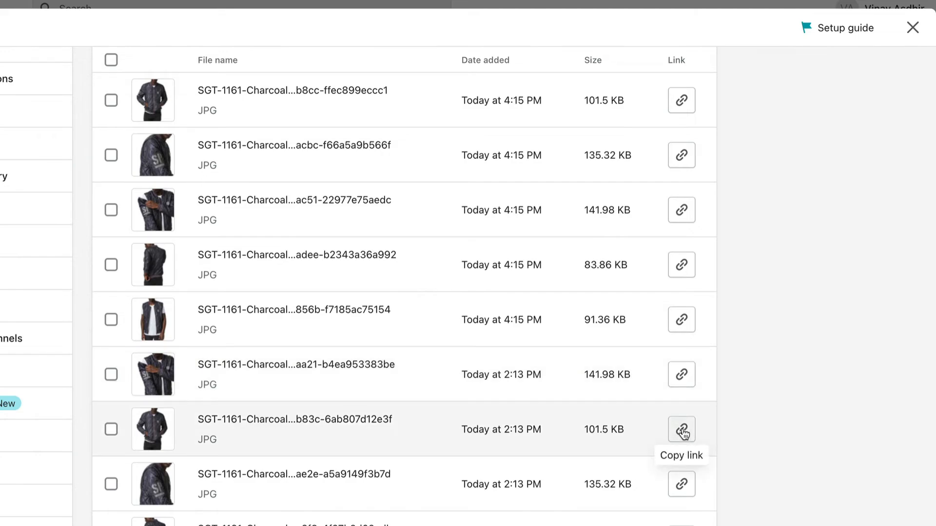
key(ctrl+Right)
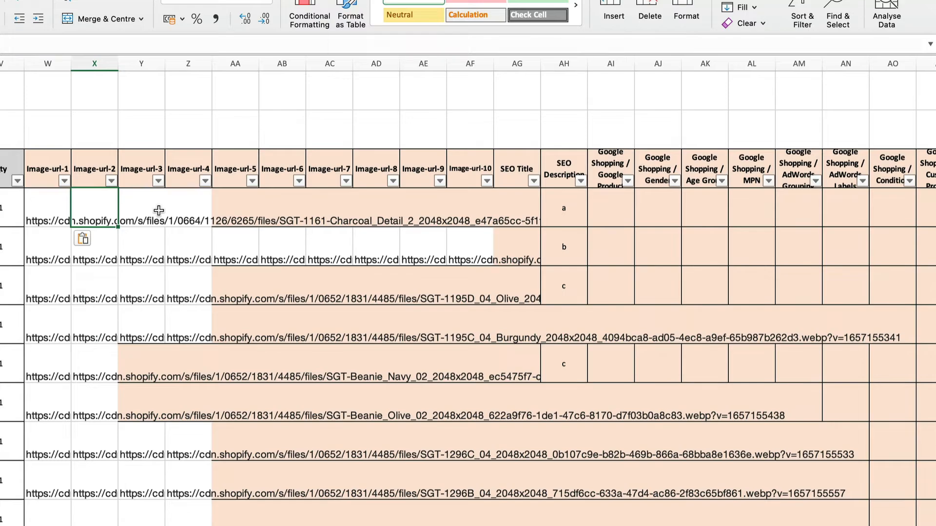
key(ctrl+Left)
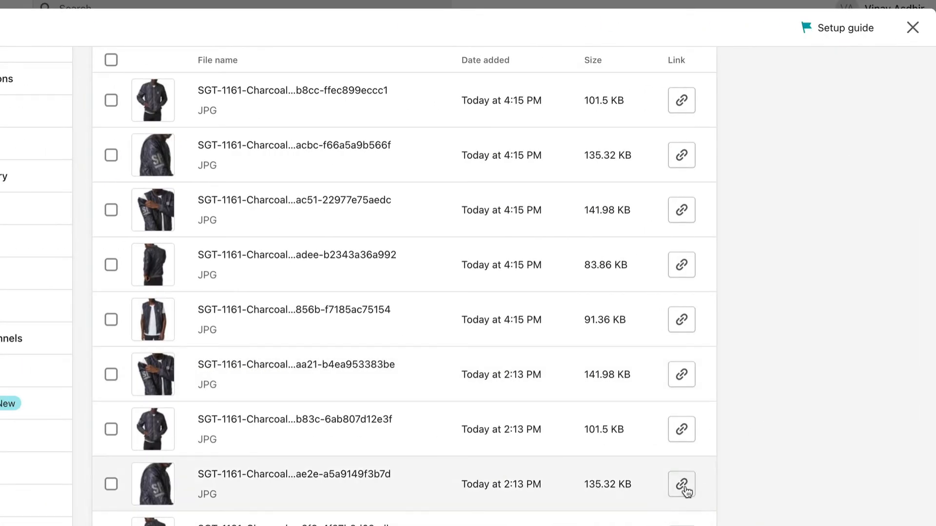
click(682, 485)
key(ctrl+Right)
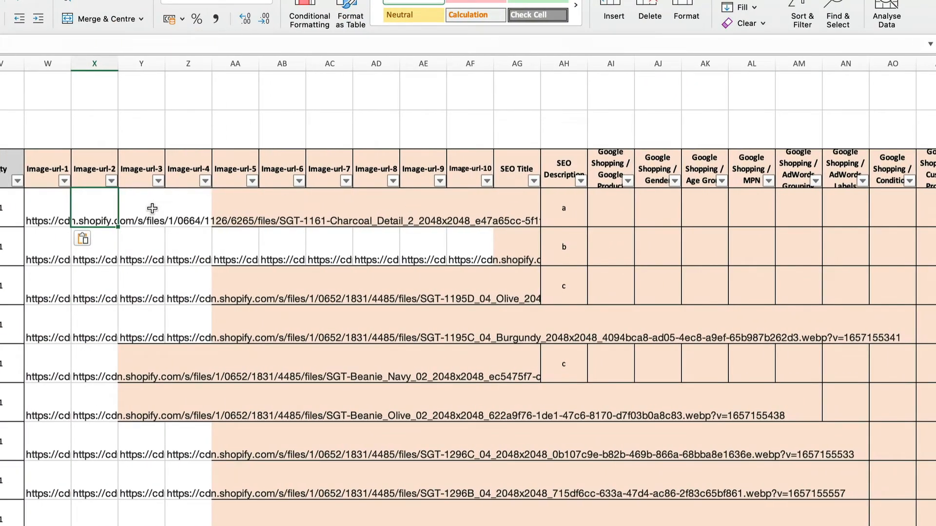
click(152, 209)
key(super+v)
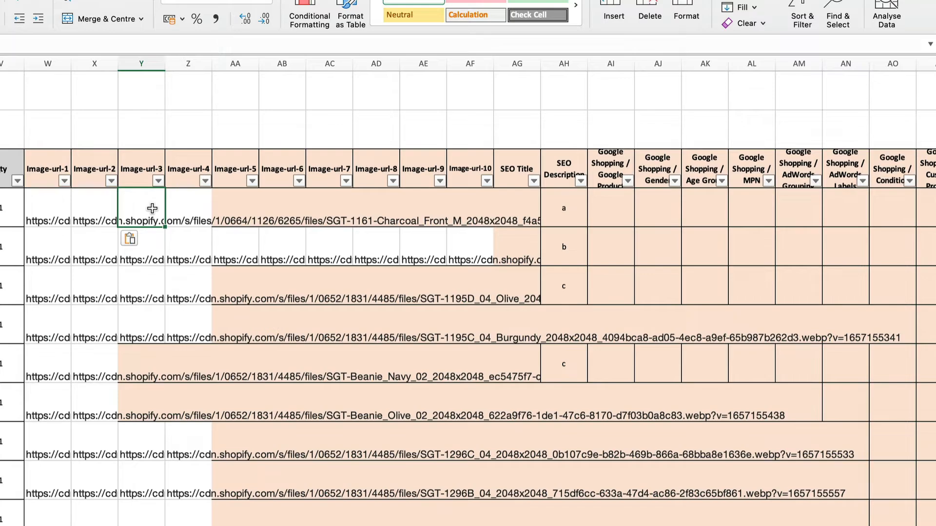
Copy the SGT-1161-Charcoal_Back and SGT-1161-Charcoal_Detail_3 image links from Shopify into the first product's Image-url-4 and Image-url-5 cells in Excel
key(ctrl+Left)
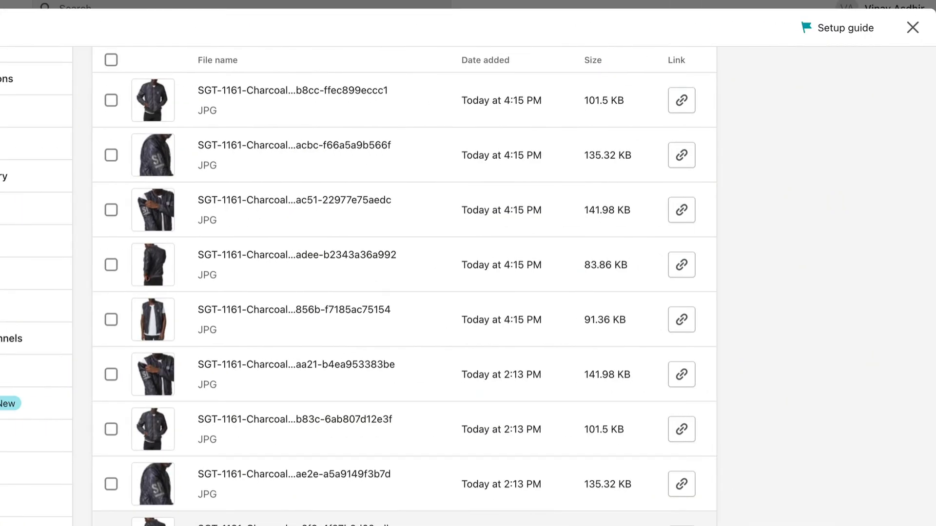
key(ctrl+Right)
click(190, 202)
key(super+v)
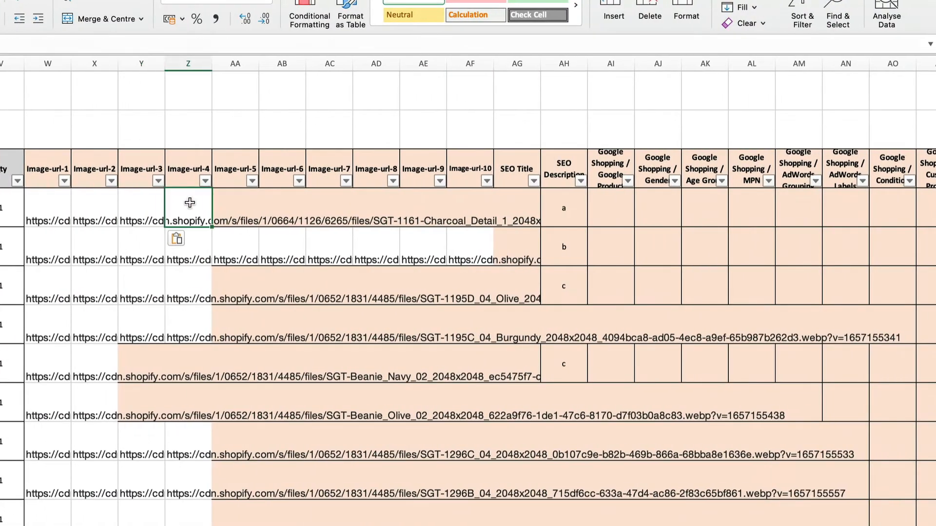
key(ctrl+Left)
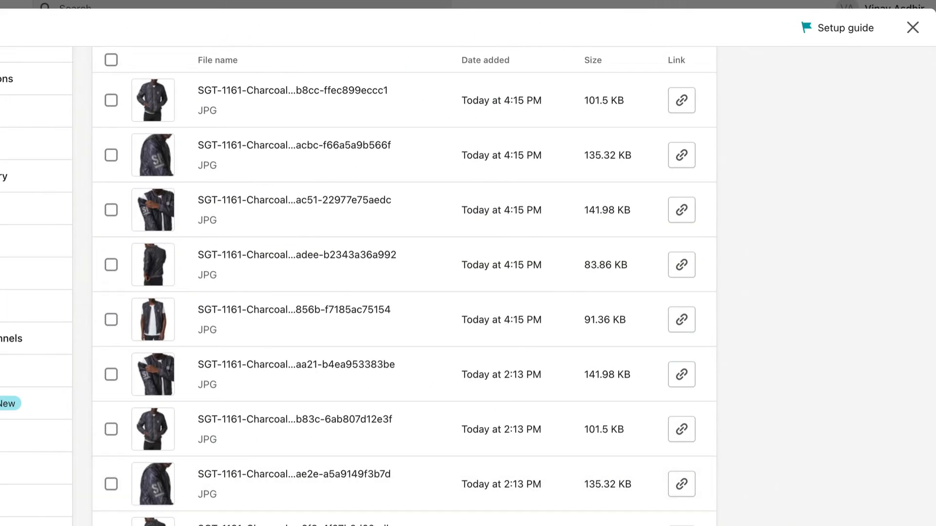
key(ctrl+Right)
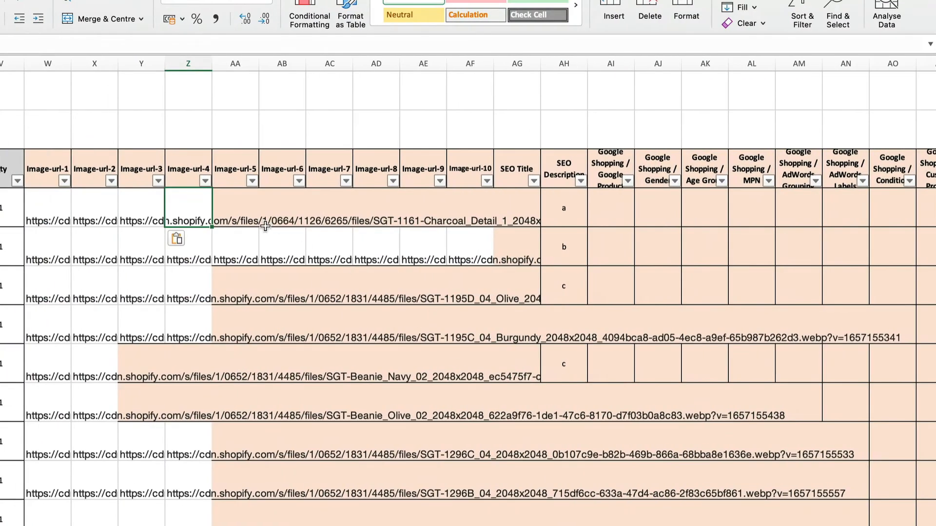
click(241, 210)
key(super+v)
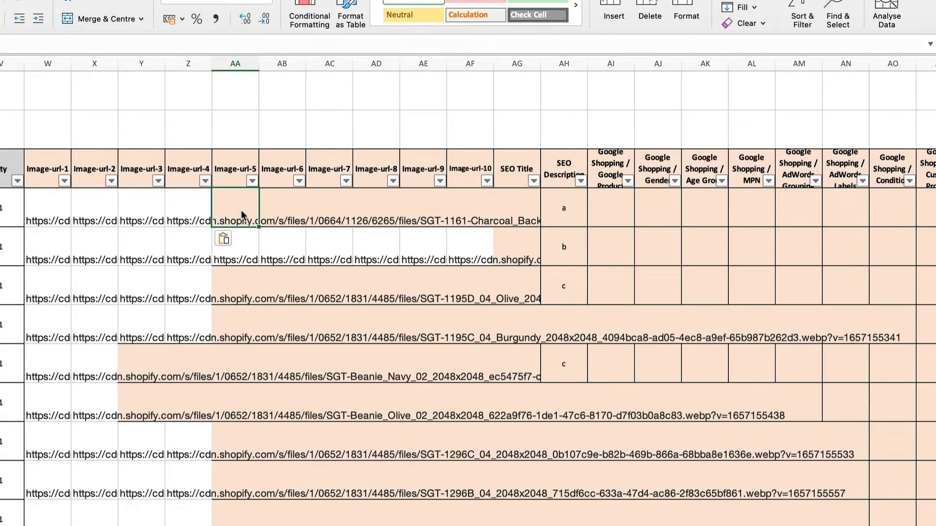
key(super+v)
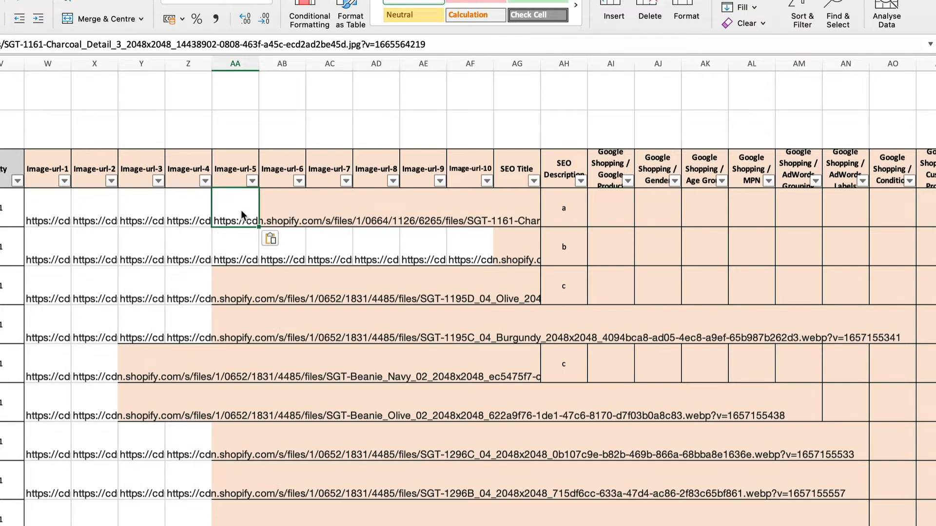
Review the first product's pasted image links and the remaining cells up to Image-url-10
key(Left)
key(Left)
key(Right)
key(Right)
key(Right)
key(Right)
key(Right)
key(Right)
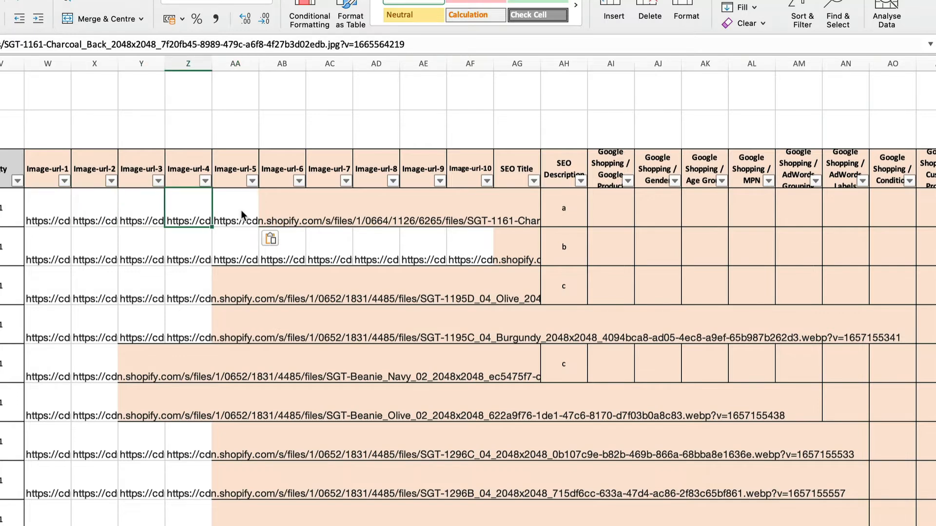
key(Right)
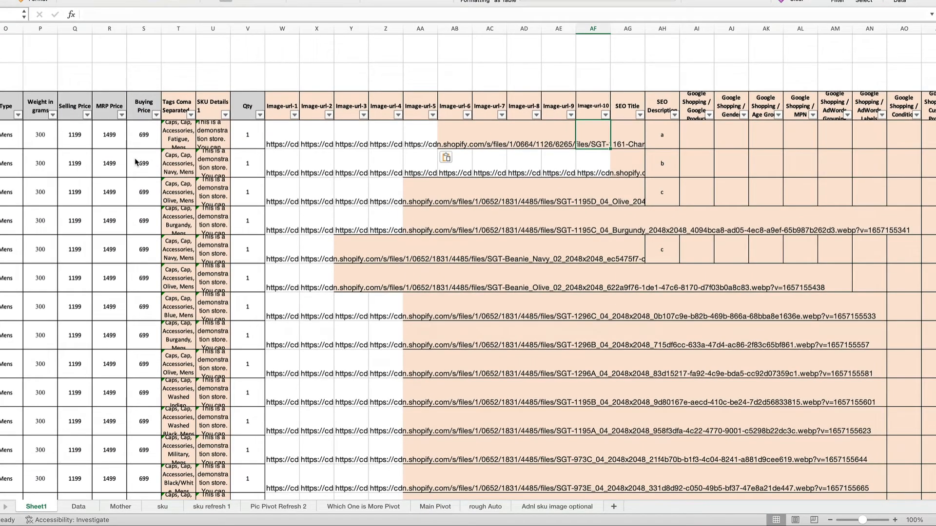
key(Return)
Review the image links of the following products, down to the first Raider Beanie row
click(340, 163)
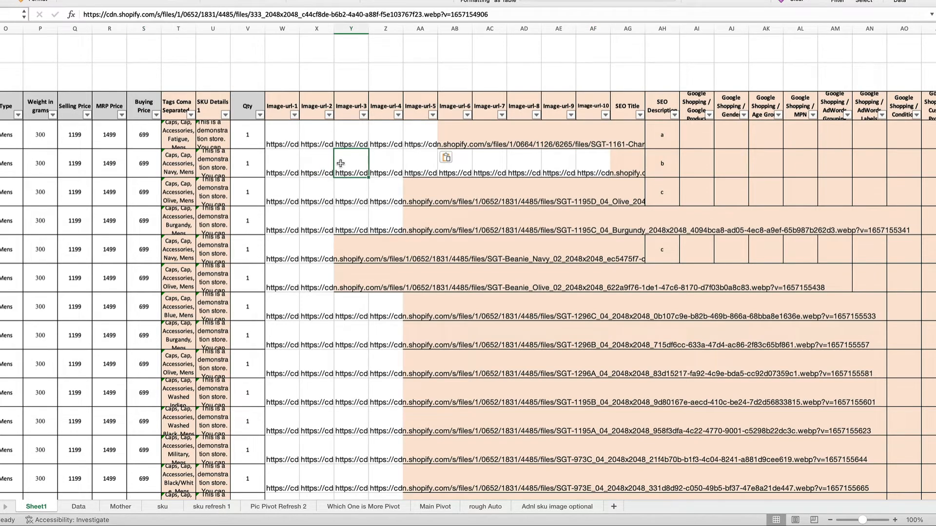
key(Down)
key(Down)
key(Down)
key(Left)
key(Left)
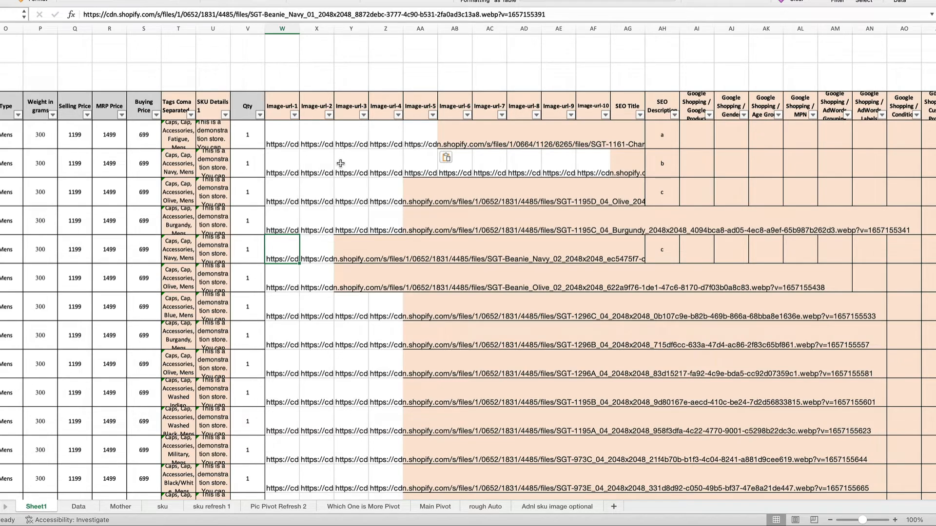
Examine the last filled product rows at the end of Sheet1
key(Left)
key(Left)
key(Left)
key(Left)
key(Left)
key(ctrl+Down)
key(Home)
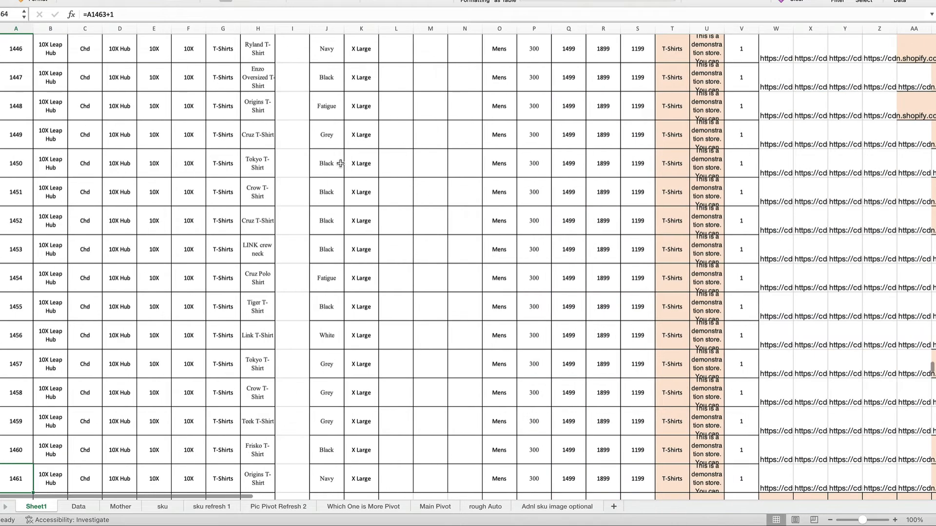
key(Right)
key(Right)
key(Right)
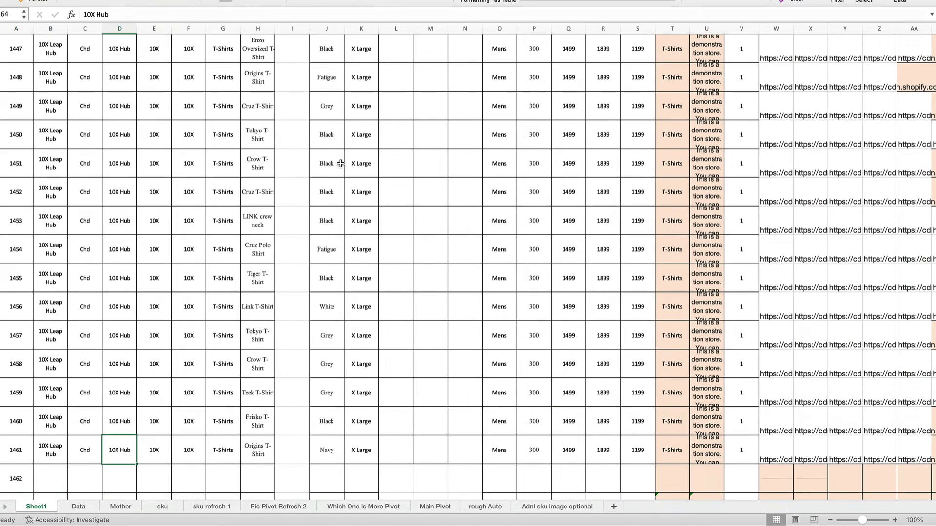
Return to the first product row and examine its Google Shopping columns
key(ctrl+Up)
key(Right)
key(Right)
key(Right)
key(Right)
key(Right)
key(Right)
key(Right)
key(Right)
key(Right)
key(Right)
key(Right)
key(Right)
key(Right)
key(Right)
key(Right)
key(Right)
key(Right)
key(Right)
key(Right)
key(Right)
key(Right)
key(Right)
key(Right)
key(Right)
key(Right)
key(Right)
key(Right)
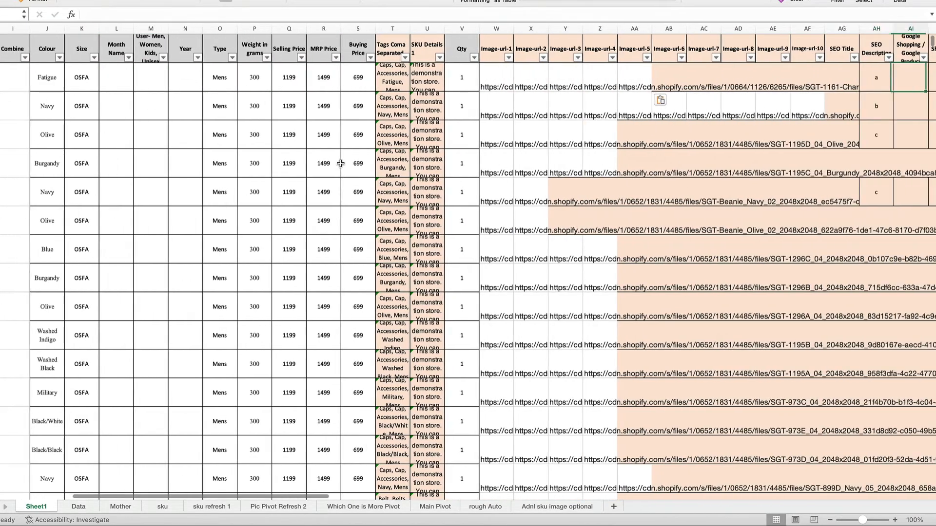
key(Right)
key(Right)
key(Right)
key(Right)
key(Right)
key(Right)
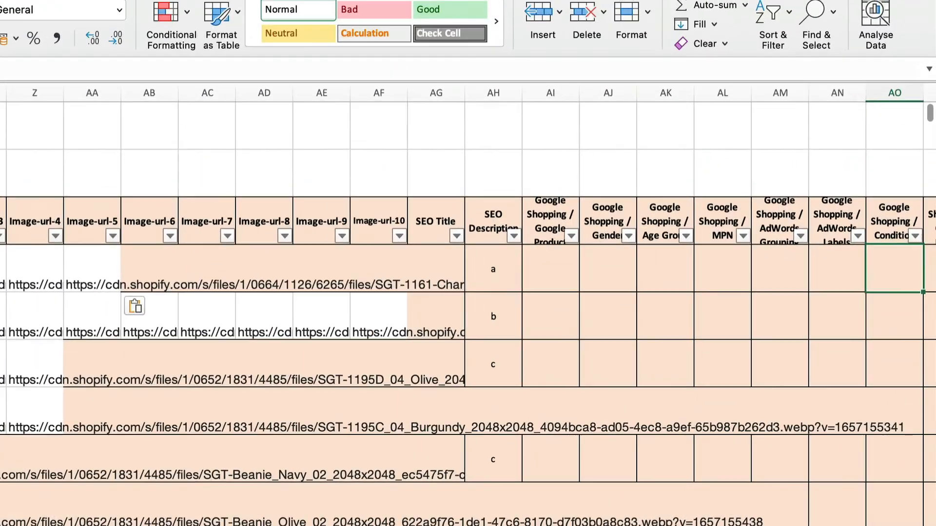
Examine the SEO Title and SEO Description columns for the first product
key(Left)
key(Left)
key(Left)
key(Left)
key(Left)
key(Left)
key(Left)
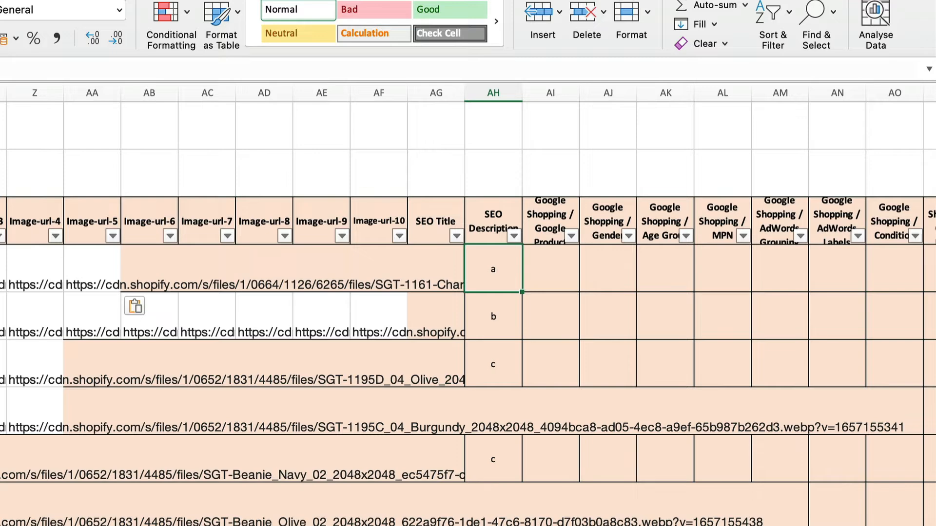
key(Left)
key(Up)
key(Down)
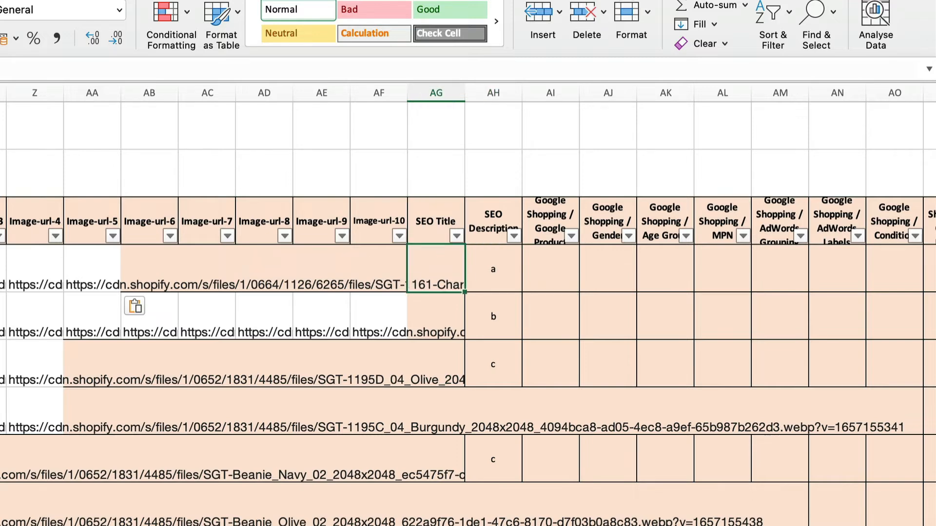
key(Right)
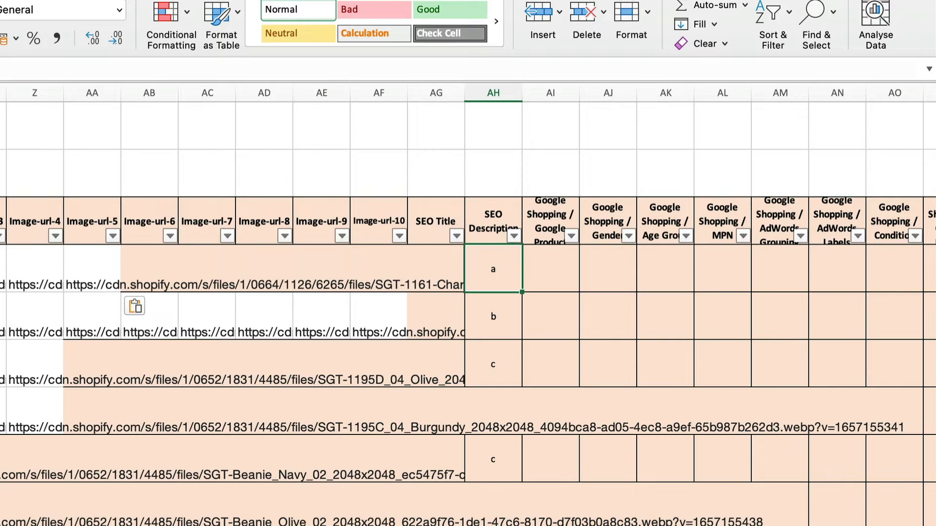
Examine the headers of the Google Shopping columns, up to the Variant Image column
key(Right)
key(Up)
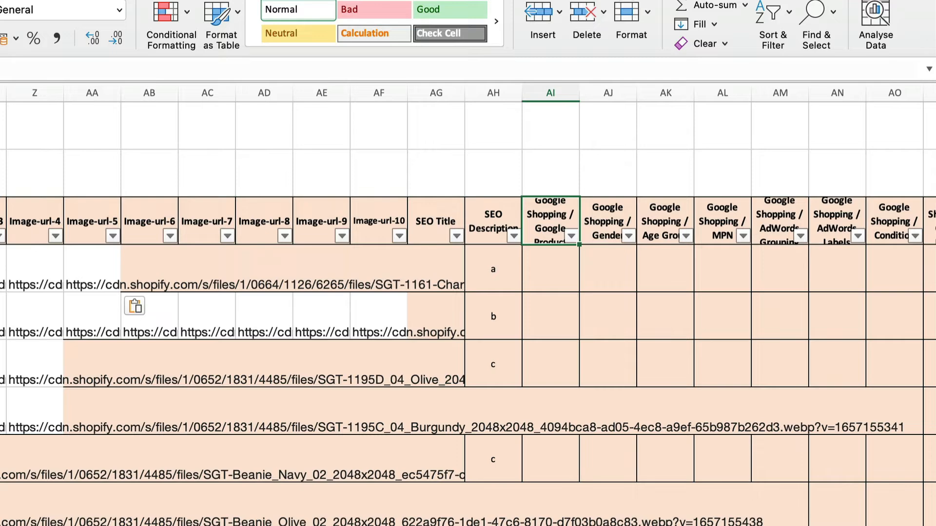
key(Right)
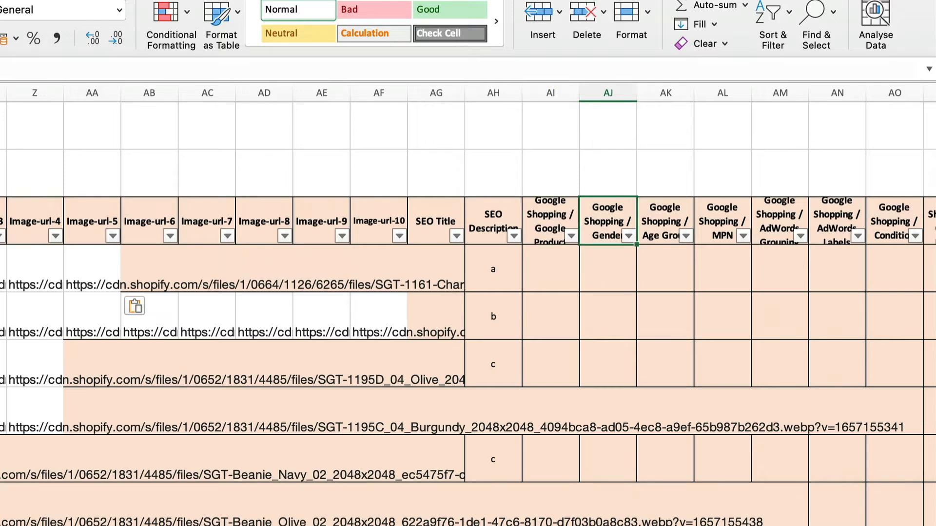
key(Right)
key(Right)
key(Right)
key(Right)
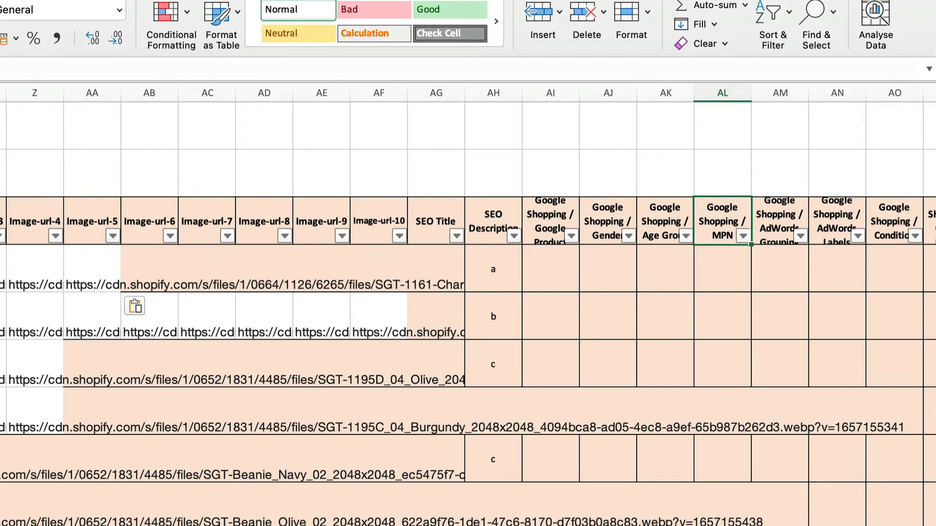
key(Right)
key(Right)
key(Right)
key(Right)
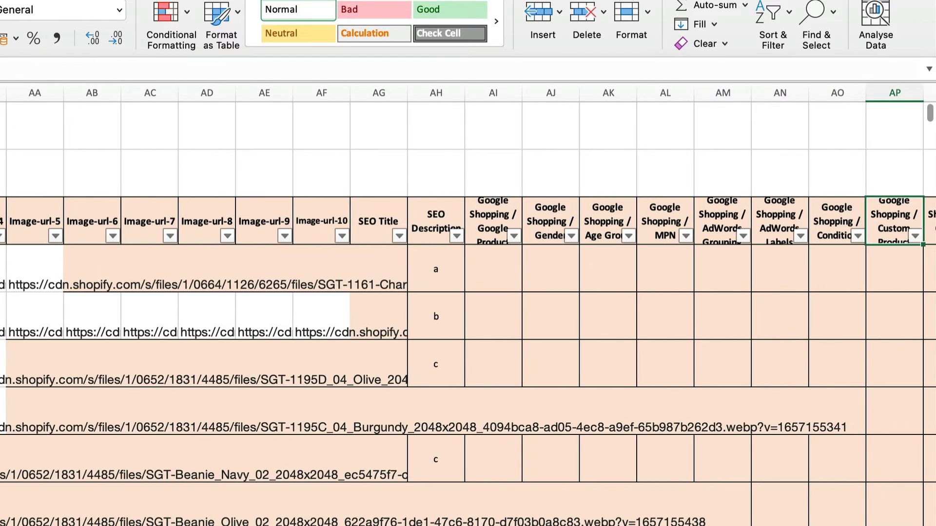
key(Right)
key(Right)
key(Right)
key(Right)
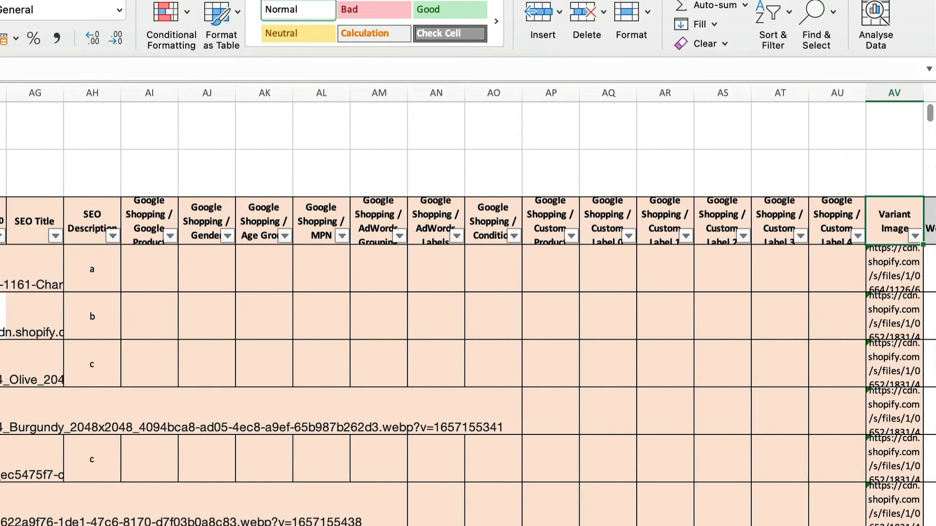
Examine the Variant Weight Unit, Variant Tax Code and Features columns for the first product
key(Right)
key(Right)
key(Right)
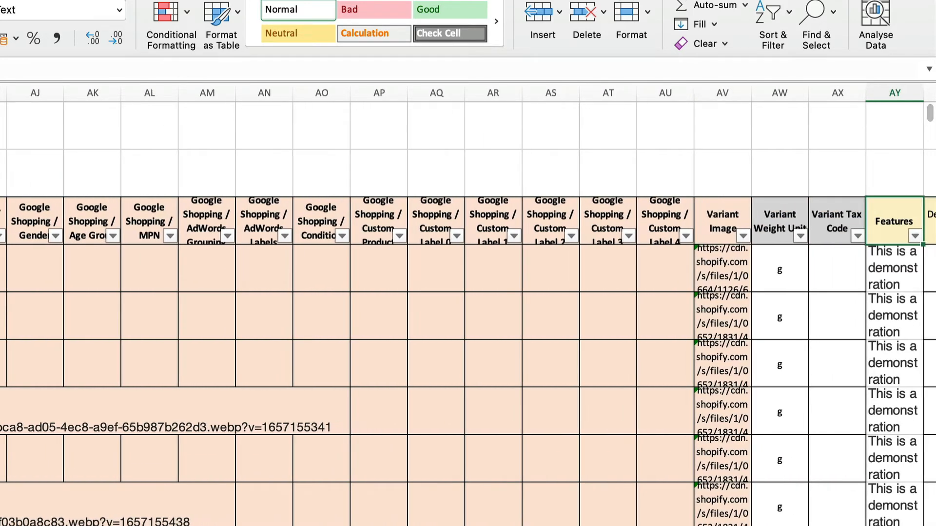
key(Right)
key(Right)
key(Down)
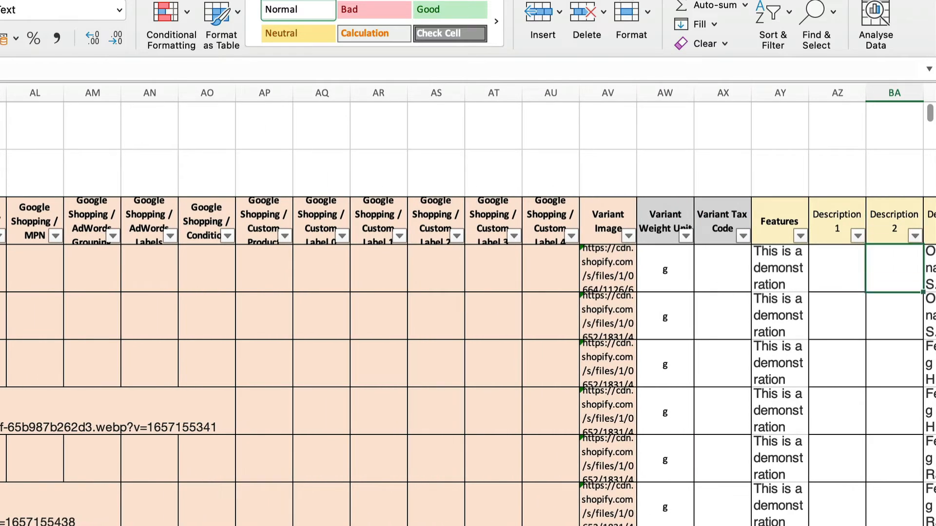
key(Left)
Examine the Description 1 to Description 10 columns in the first product's row
key(Left)
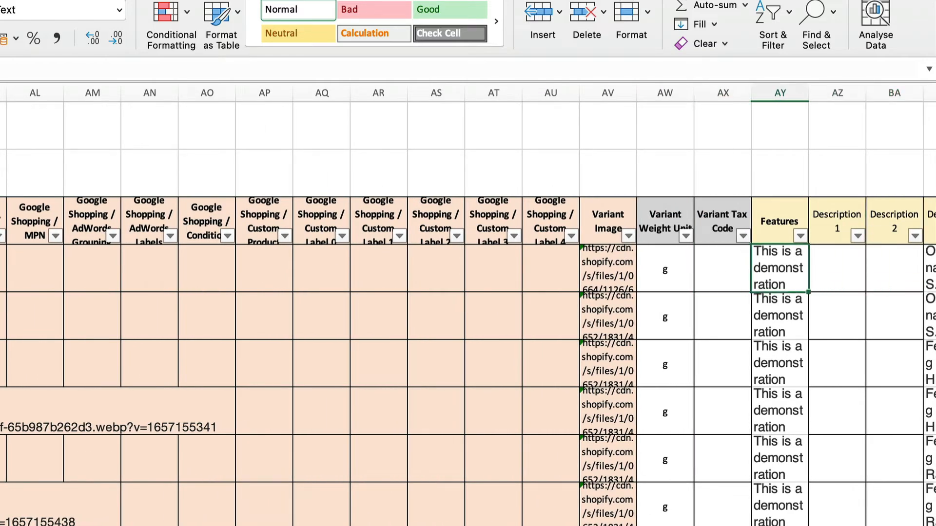
key(Right)
key(Right)
key(Right)
key(Right)
key(Right)
key(Right)
key(Right)
key(Right)
key(Right)
key(Right)
key(Right)
key(Right)
key(Right)
key(Left)
key(Left)
key(Left)
key(Left)
key(Left)
key(Left)
key(Left)
key(Left)
key(Left)
key(Left)
key(Left)
key(Left)
key(Left)
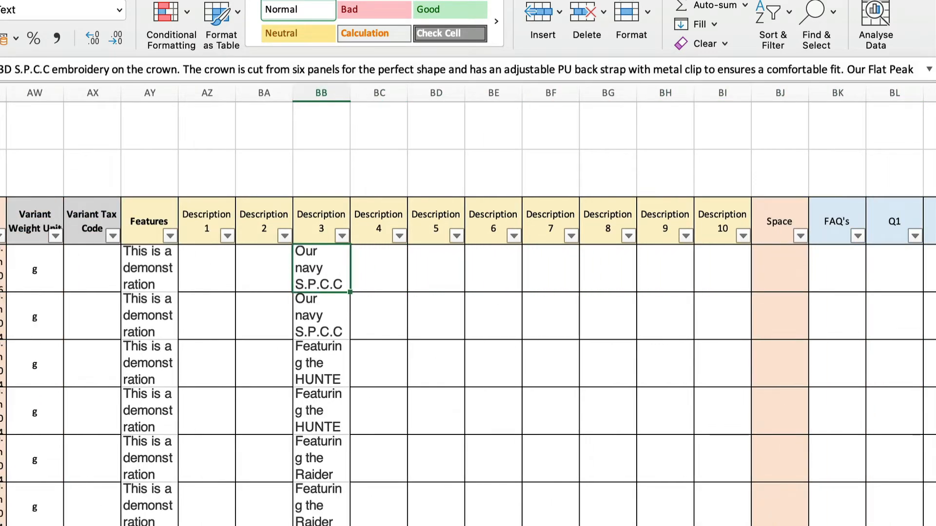
Replace the first product's Features text with "Key Highlights"
key(Up)
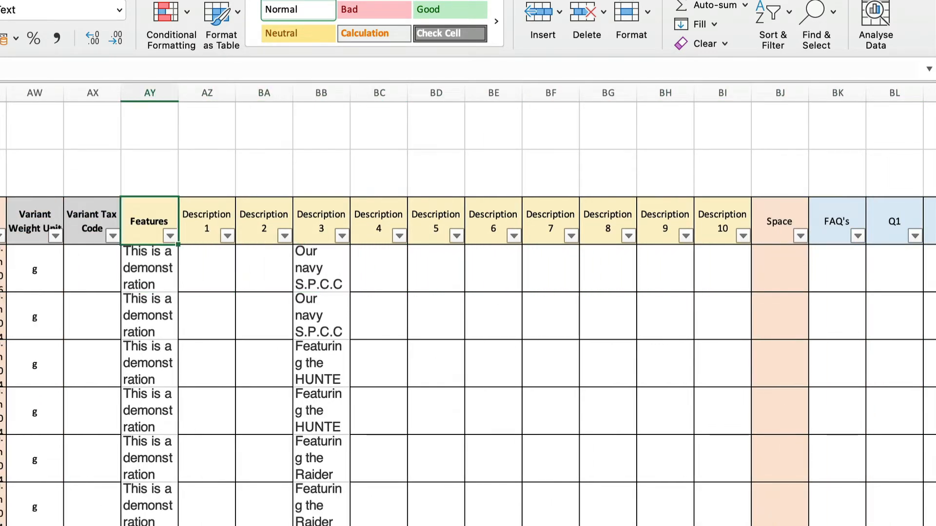
key(Down)
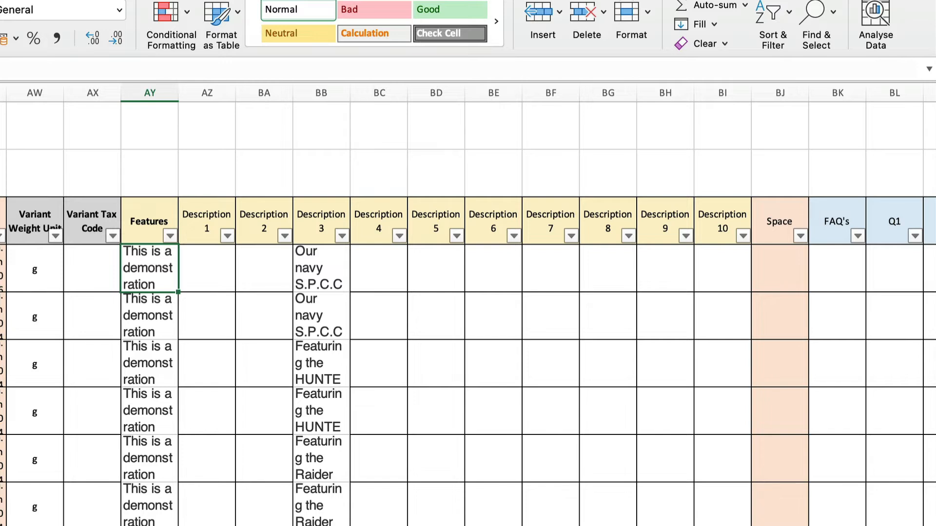
text(Key)
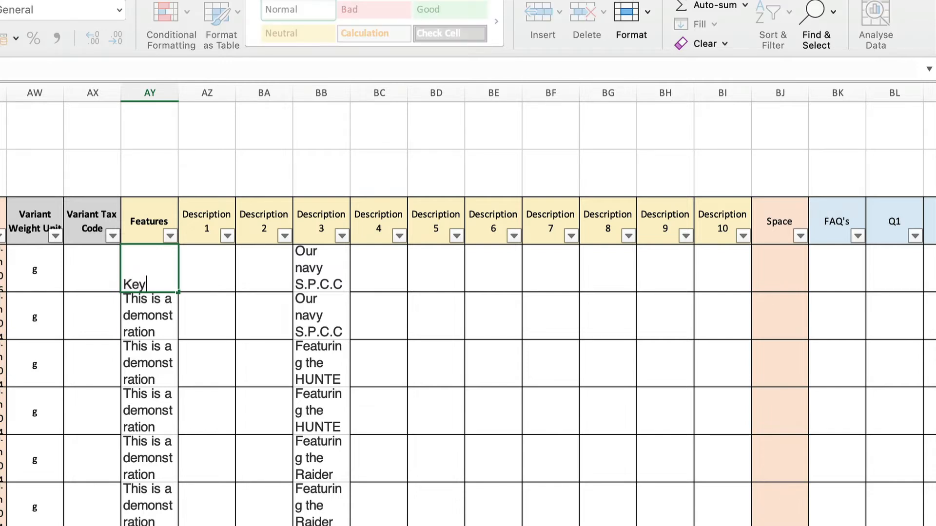
text( Highlights)
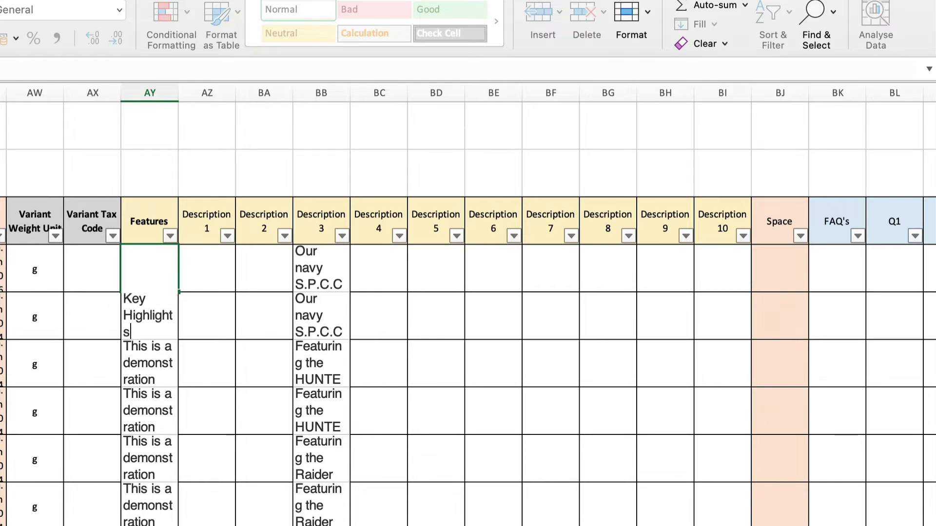
key(Return)
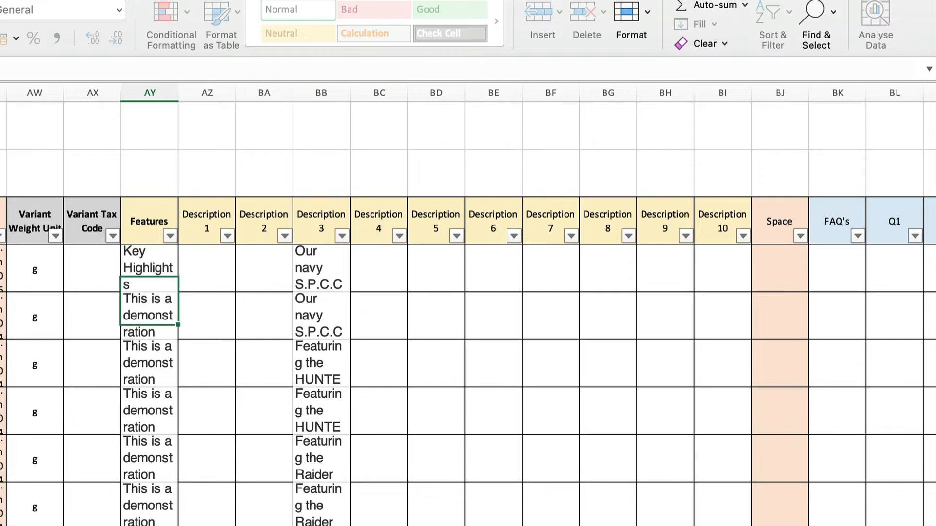
Enter "This is a great Jacket" as Description 1 of the first product
key(Up)
key(Right)
key(Right)
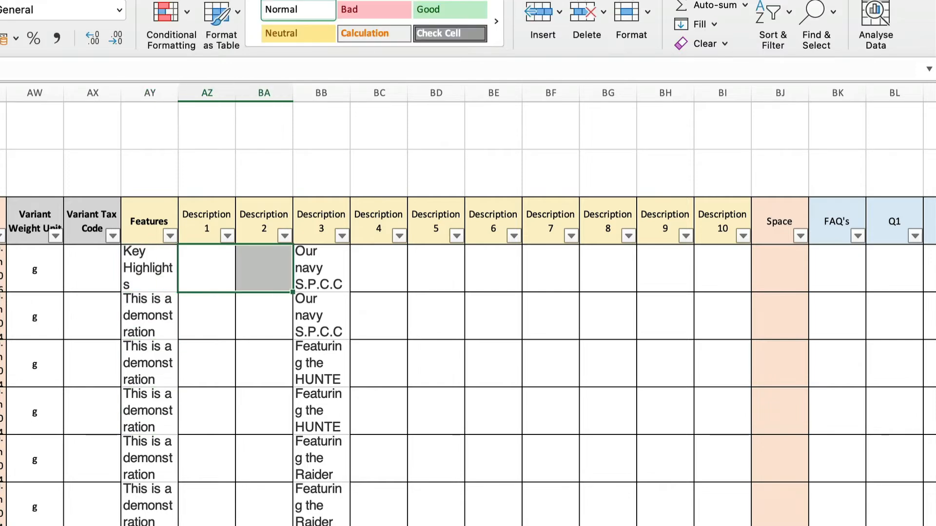
key(Left)
text(This is )
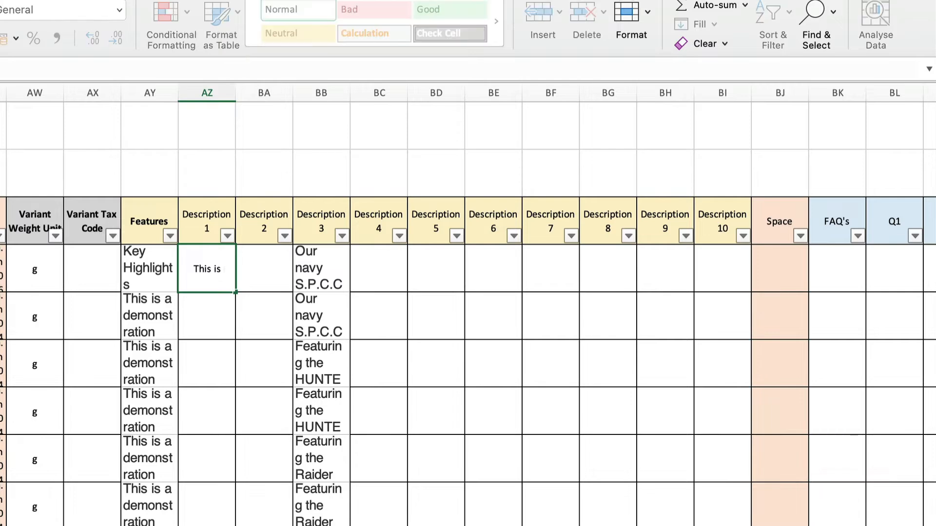
text(a great)
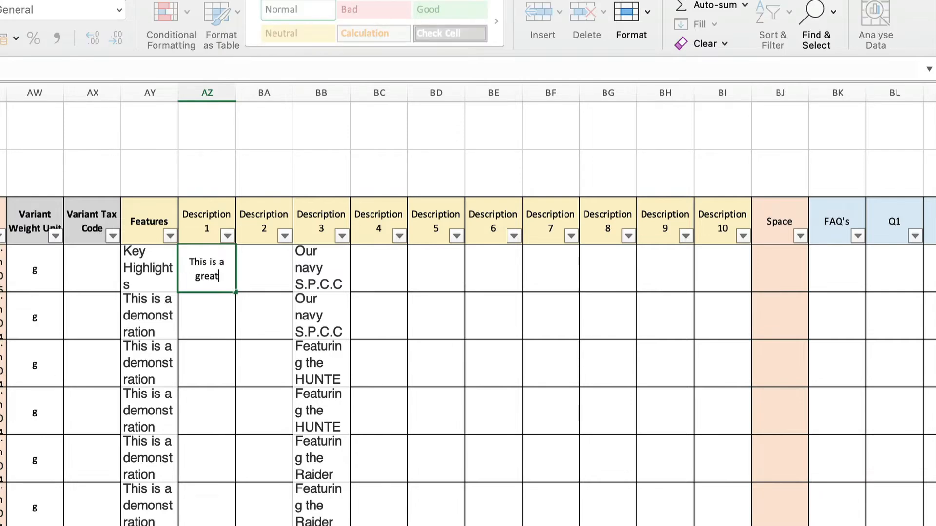
text( Jacket)
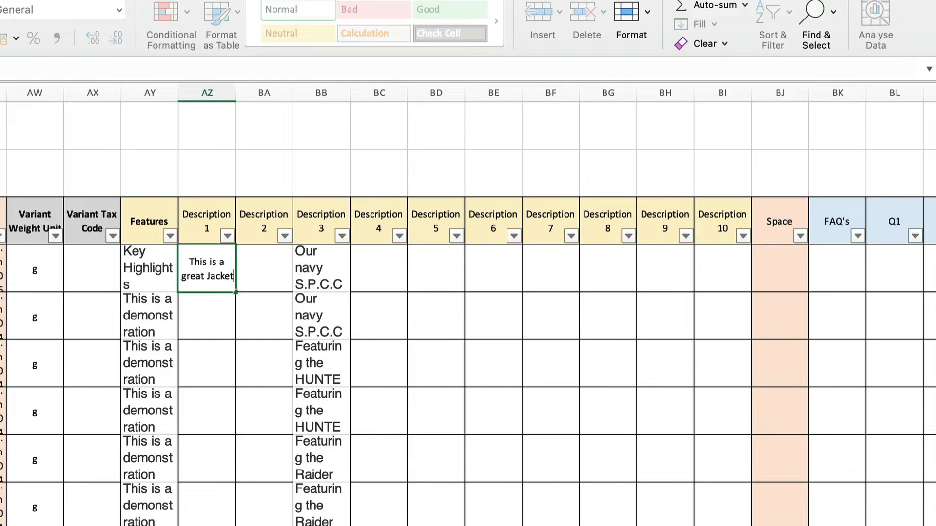
key(Return)
key(Return)
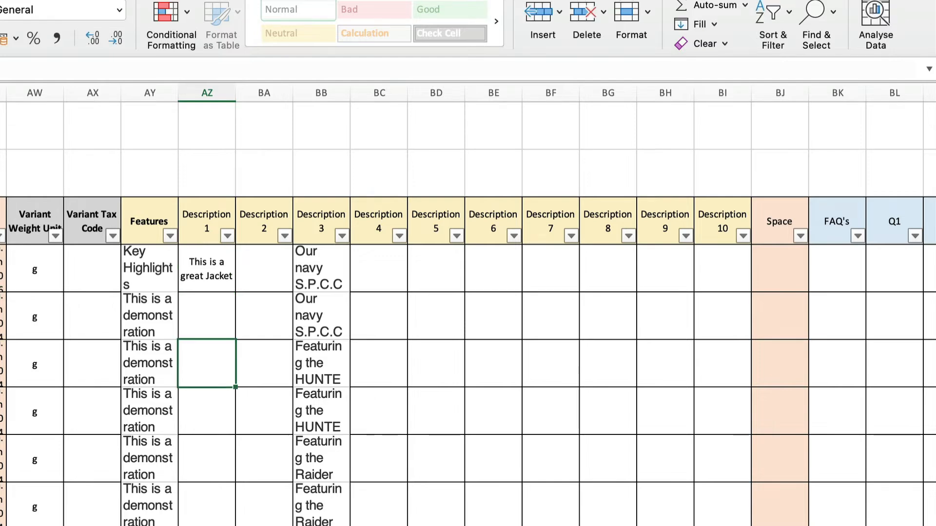
Copy the first product's Description 1 text across its Description 2 to Description 7 cells
click(214, 269)
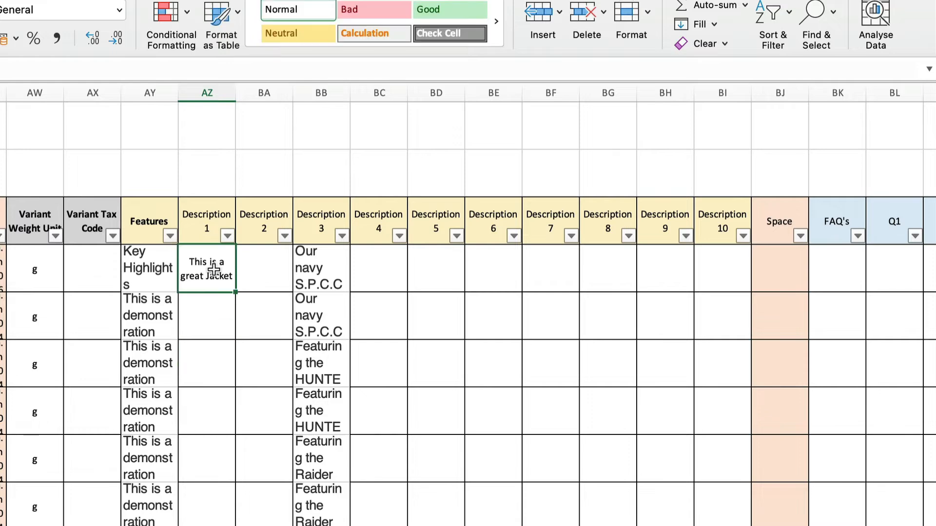
key(super+c)
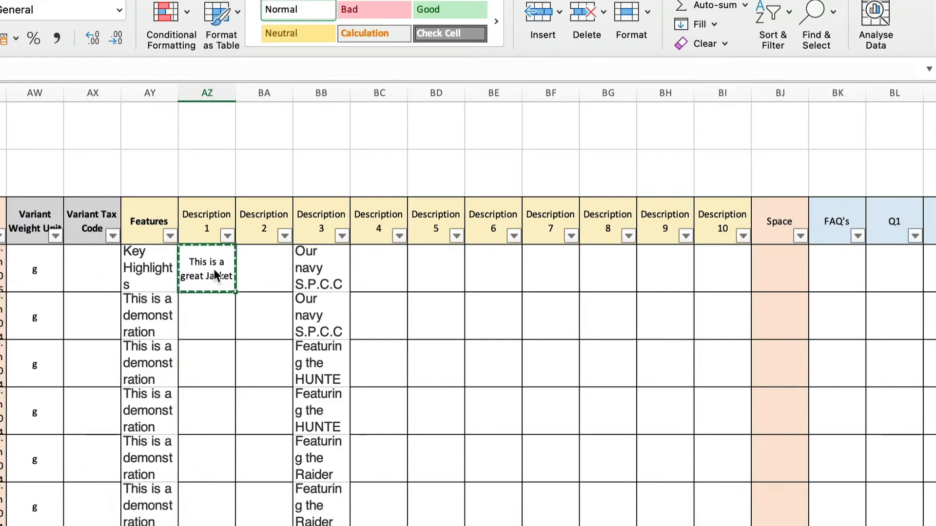
key(shift+Right)
key(shift+Right)
key(shift+Right)
key(shift+Right)
key(shift+Right)
key(shift+Right)
key(shift+Right)
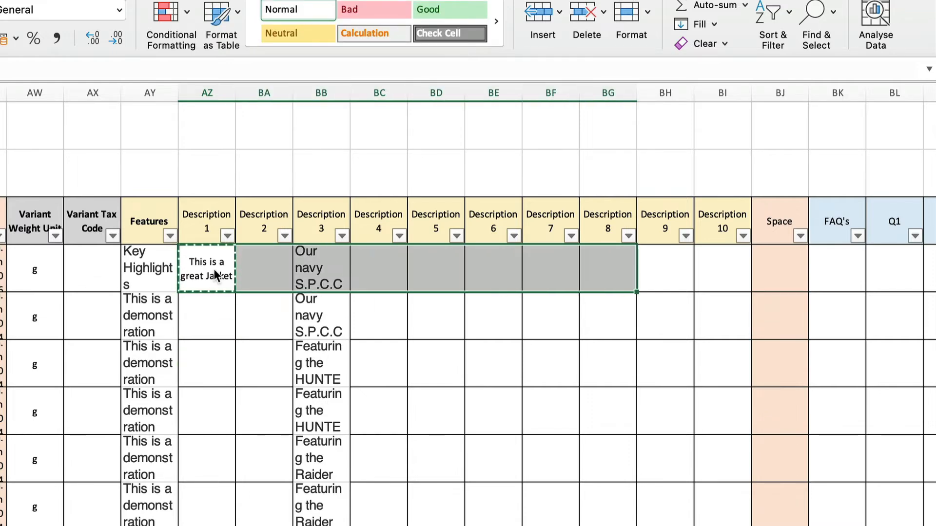
key(shift+Left)
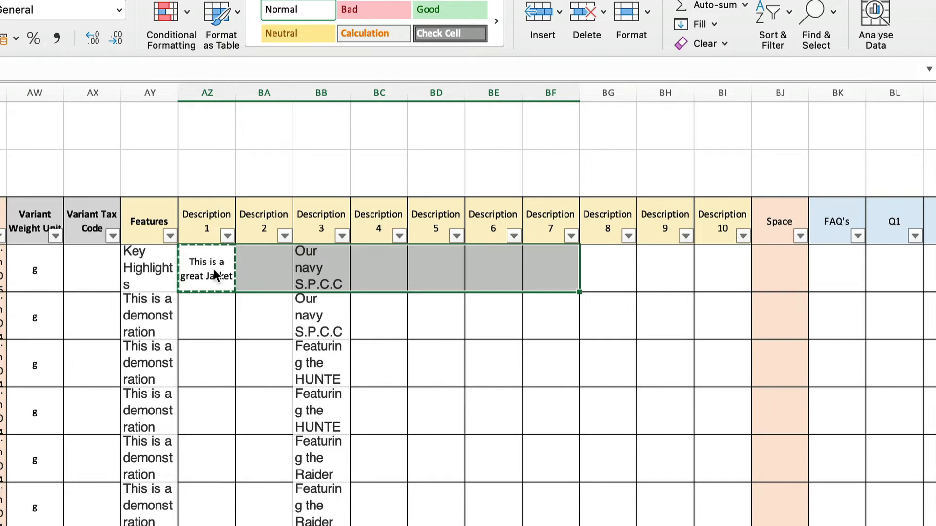
key(super+v)
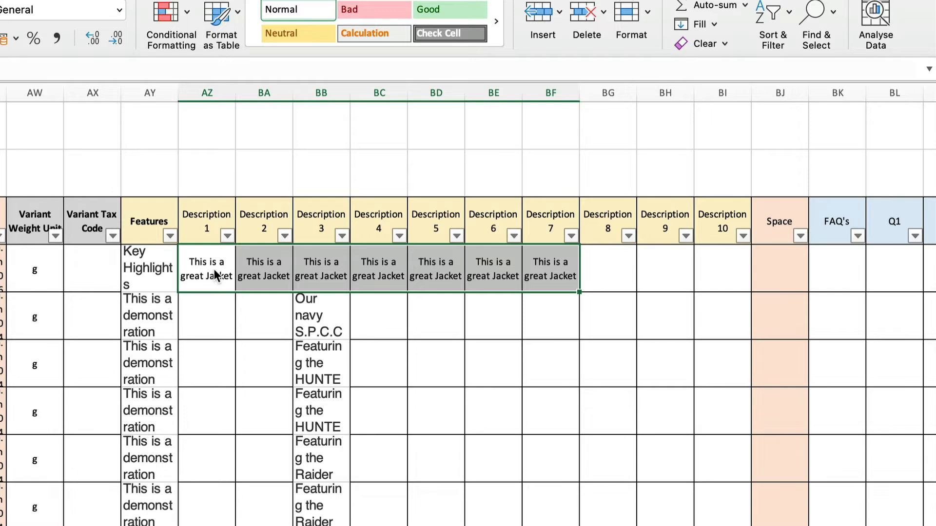
Enter "Faq's" in the FAQ's column of the first product
key(Right)
key(Right)
key(Right)
key(Right)
key(Right)
key(Right)
key(Right)
key(Right)
key(Right)
key(Right)
key(Right)
key(Right)
key(Right)
key(Right)
key(Right)
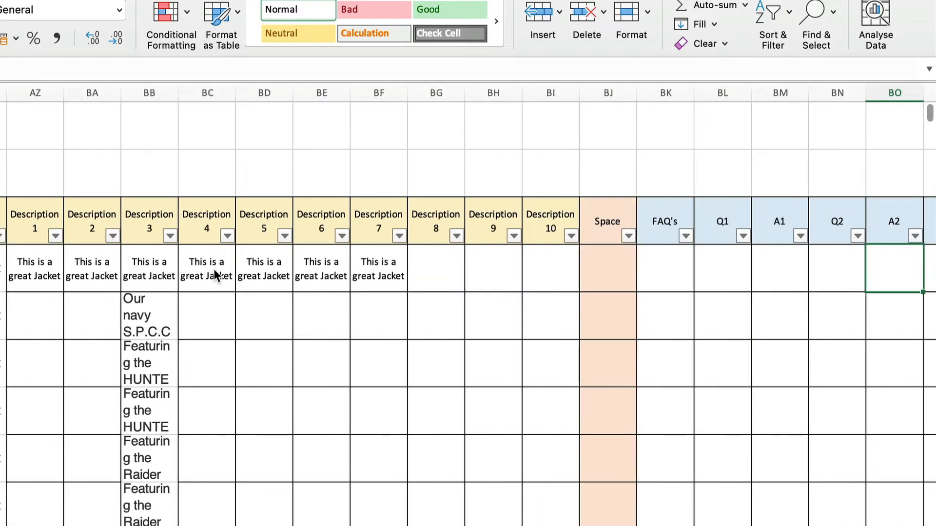
key(Right)
key(Right)
key(Right)
key(Right)
key(Right)
key(Right)
key(Right)
key(Right)
key(Left)
key(Left)
key(Left)
key(Left)
key(Left)
key(Left)
key(Left)
key(Left)
key(Left)
key(Left)
key(Left)
key(Left)
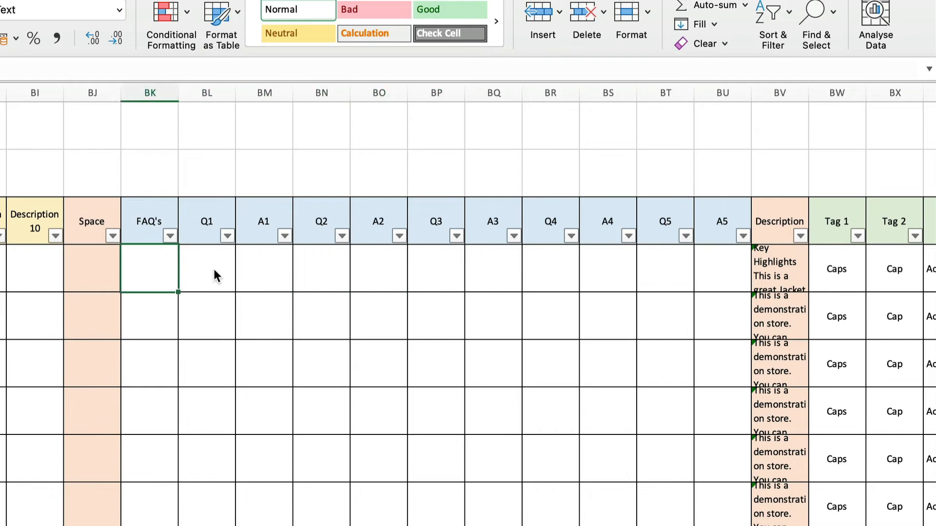
text(Faq)
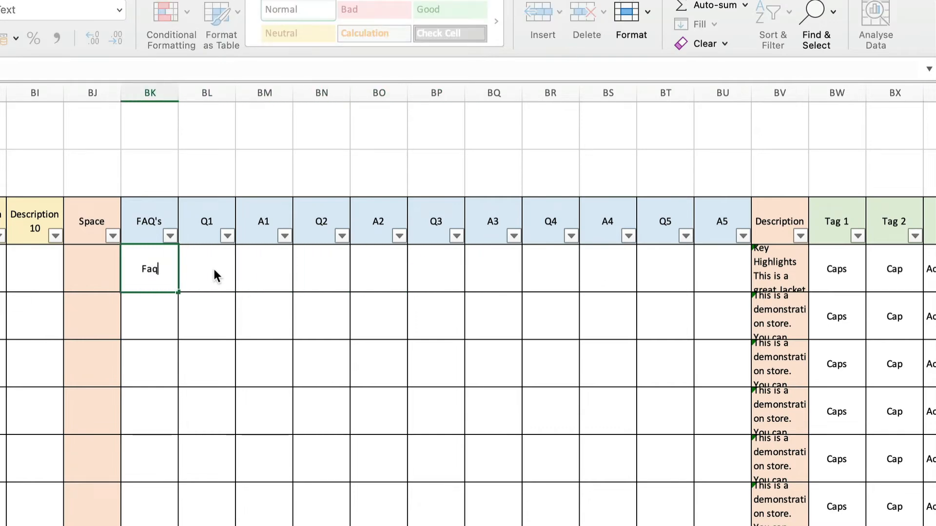
text('s)
key(Return)
key(Return)
Enter "How?" as question Q1 of the first product
key(Up)
key(Up)
key(Right)
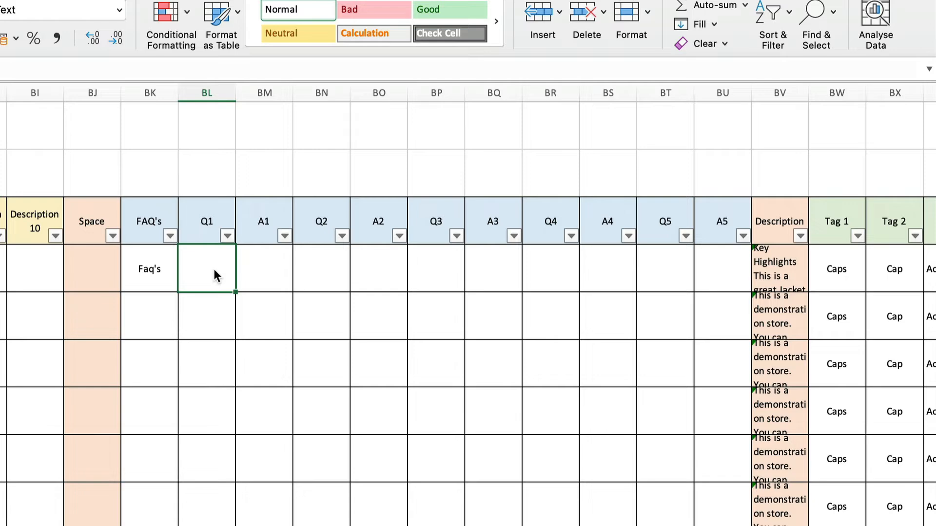
text(How)
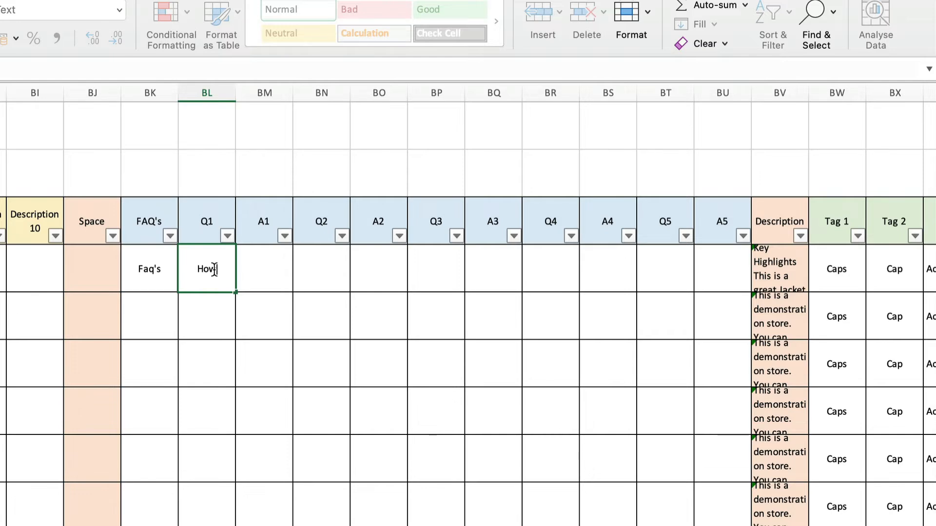
key(Return)
key(Return)
key(Return)
key(Return)
key(Up)
key(Up)
key(Up)
key(Up)
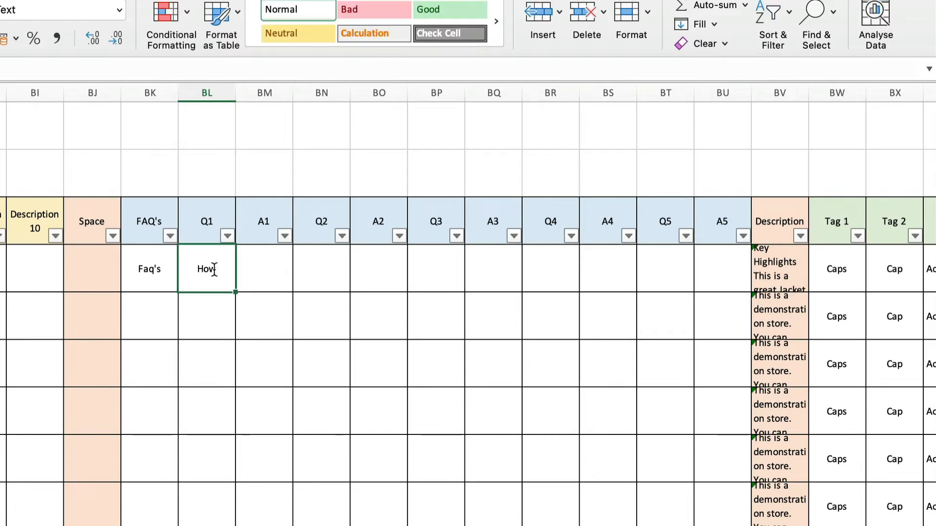
click(84, 65)
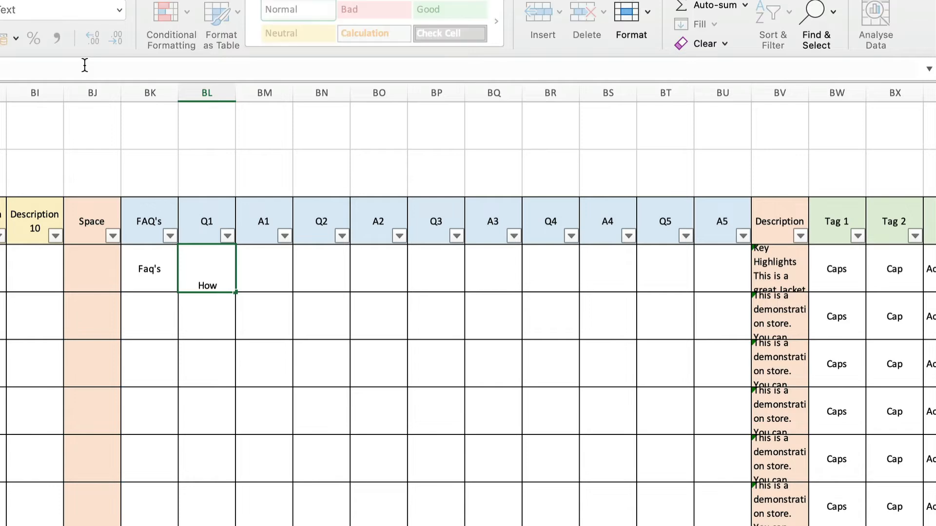
text(?)
key(Return)
Enter "This Way." as answer A1 of the first product
key(Up)
key(Right)
text(This Wa)
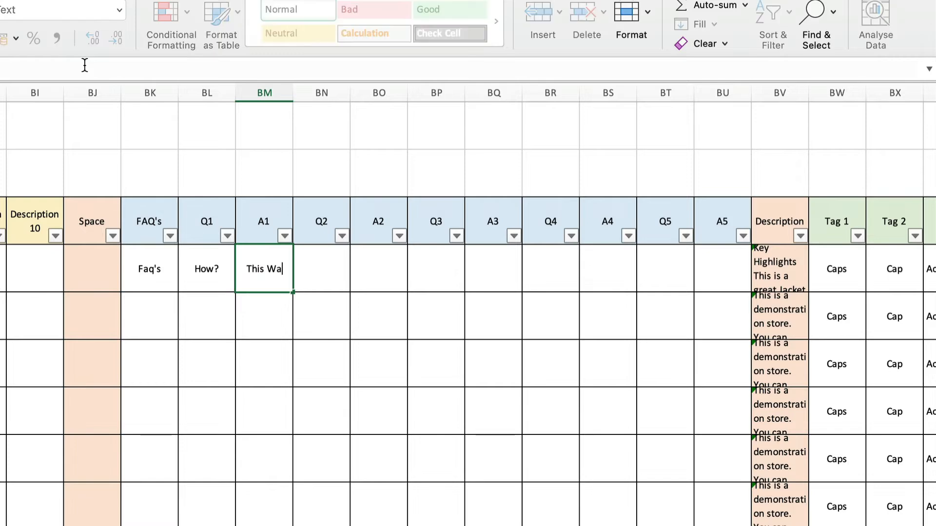
text(y?)
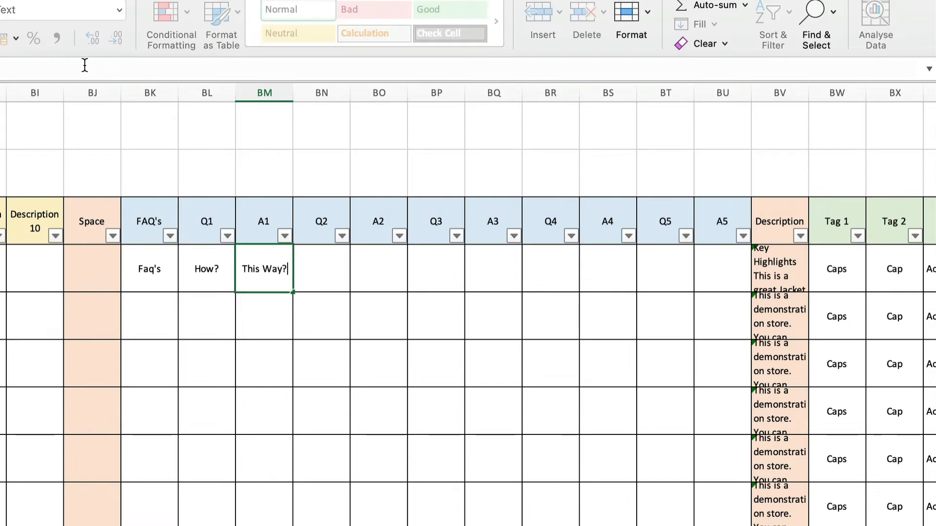
key(Return)
key(Up)
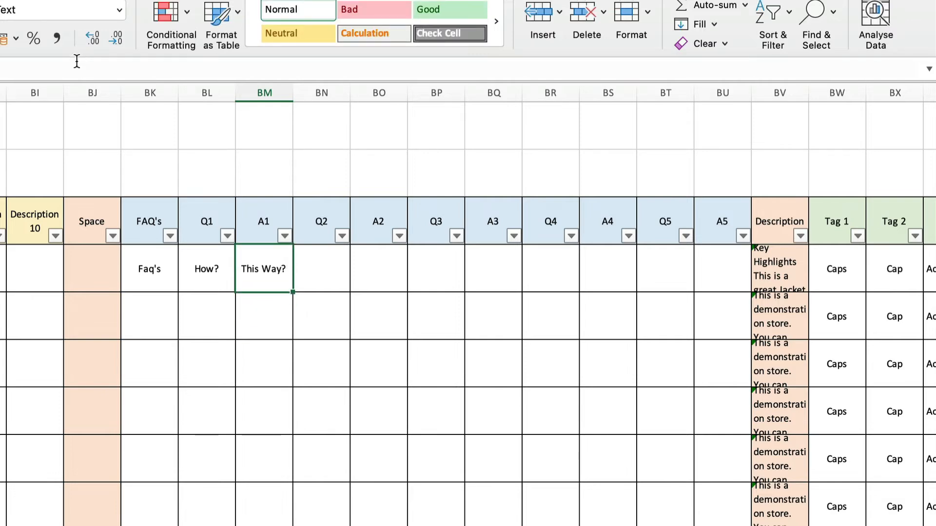
click(66, 62)
key(BackSpace)
text(.)
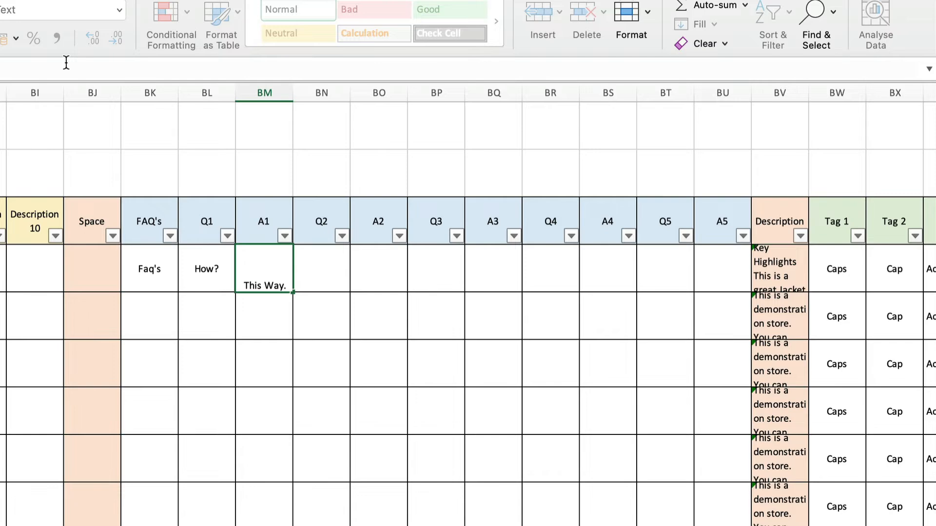
key(Return)
key(Up)
Copy the first product's Q1 and A1 pair across its Q2 to A4 cells
key(Left)
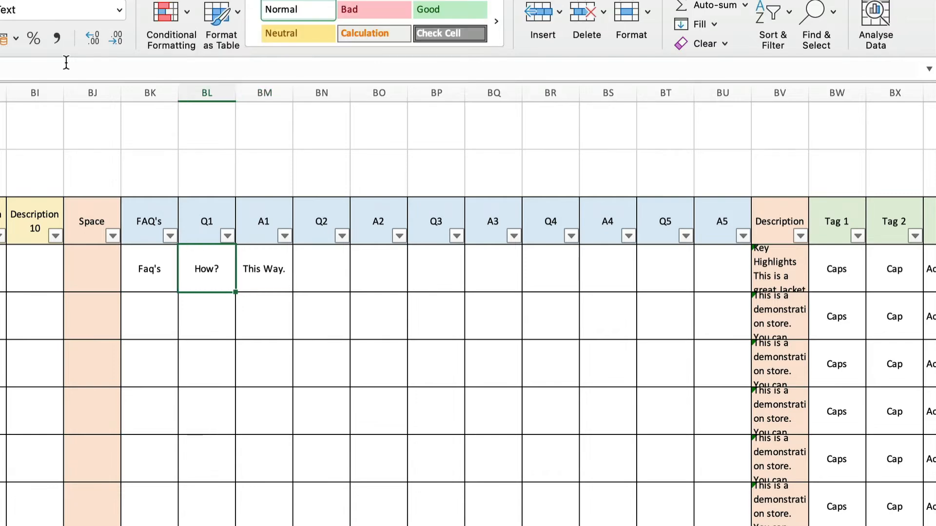
key(shift+Right)
key(super+c)
key(Right)
key(Right)
key(shift+Right)
key(shift+Right)
key(shift+Right)
key(shift+Right)
key(shift+Right)
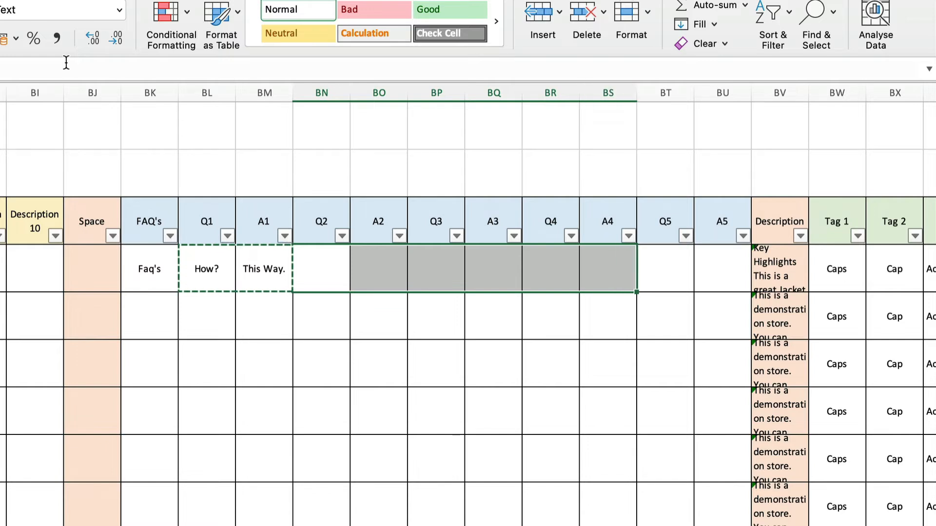
key(super+v)
Fit the first product's row height to its content and widen the combined Description column to make its full text readable
key(Right)
key(Right)
key(Right)
key(Right)
key(Right)
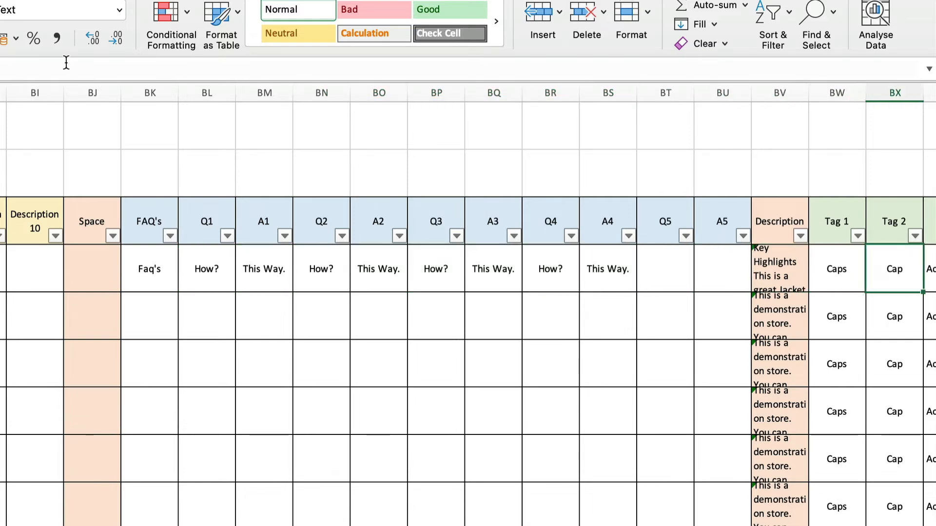
key(Right)
key(Right)
key(Right)
key(Right)
key(Left)
key(Left)
key(Left)
key(Left)
key(Left)
key(Left)
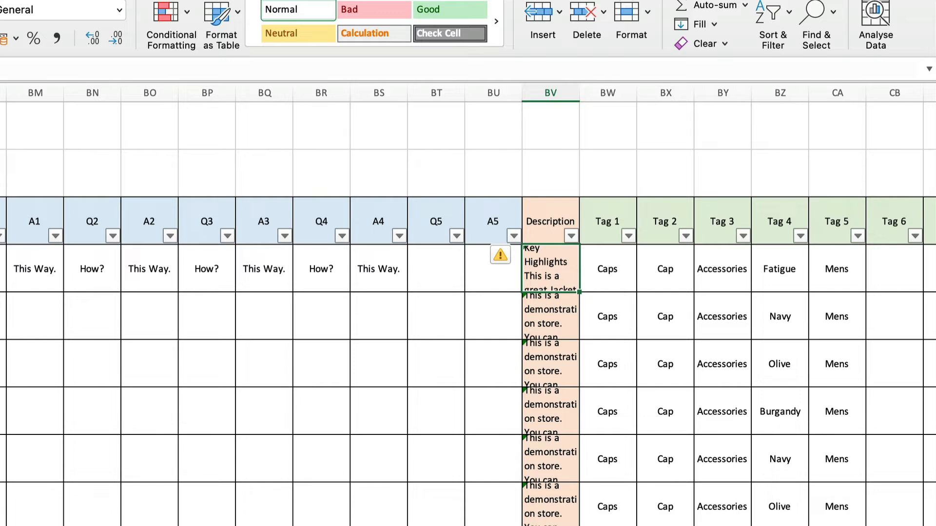
double_click(0, 293)
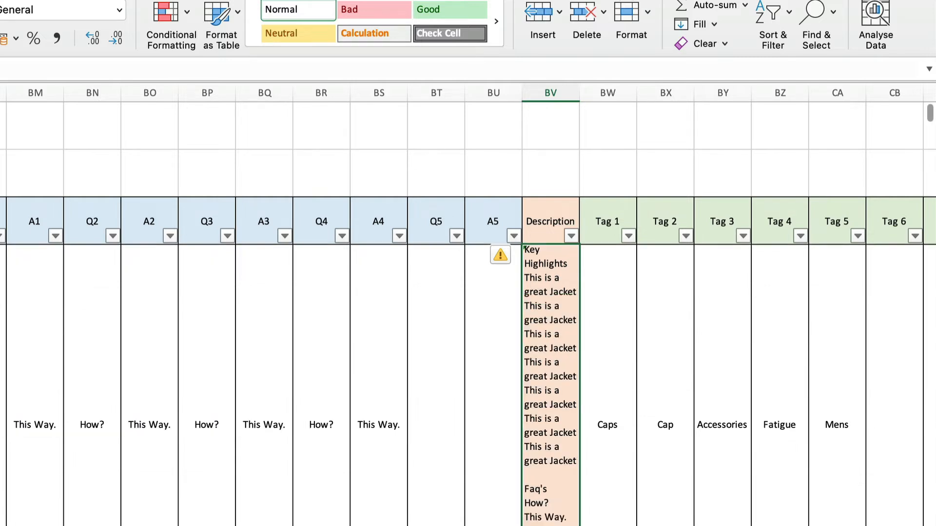
drag(579, 93, 810, 117)
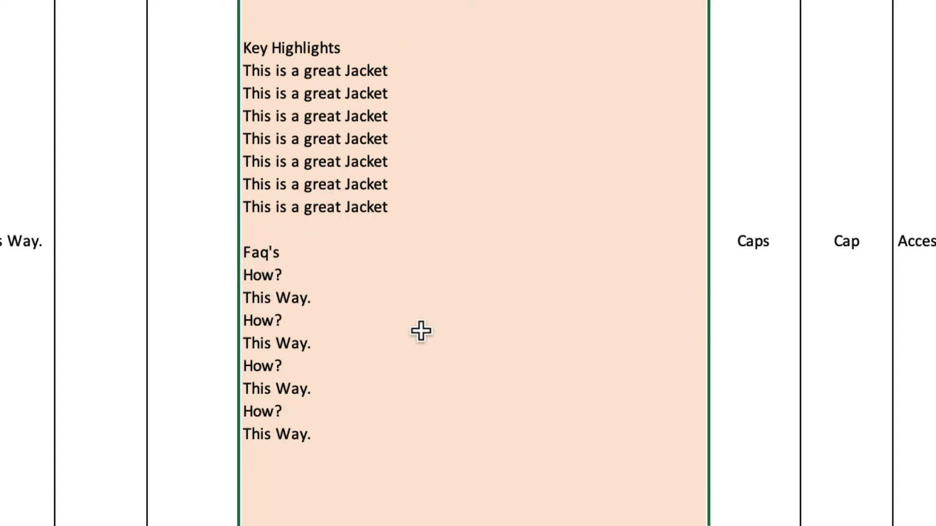
Examine the first product's tag columns from Tag 1 to Tag 15 and the combined Tags column
key(Right)
key(Right)
key(Right)
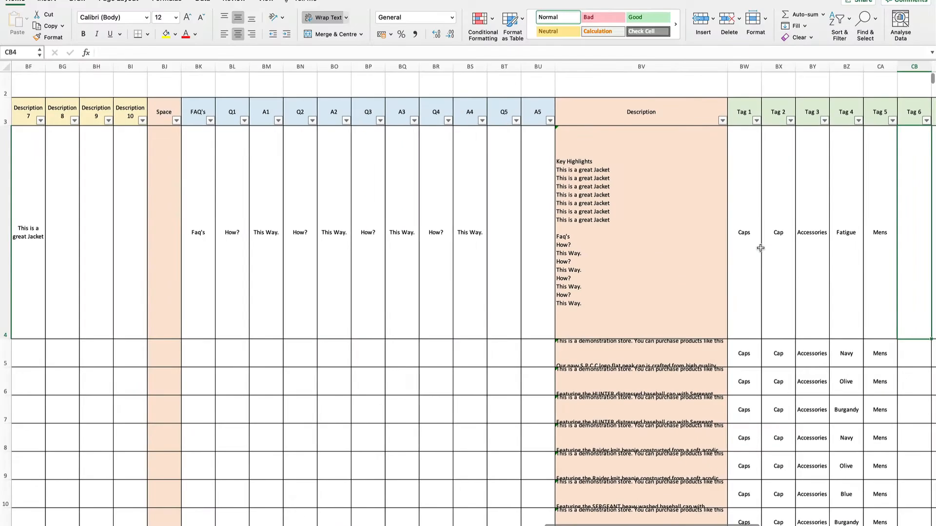
key(Right)
key(Right)
key(Right)
key(Right)
key(Right)
key(Right)
key(Right)
key(Right)
key(Right)
key(Right)
key(Right)
key(Right)
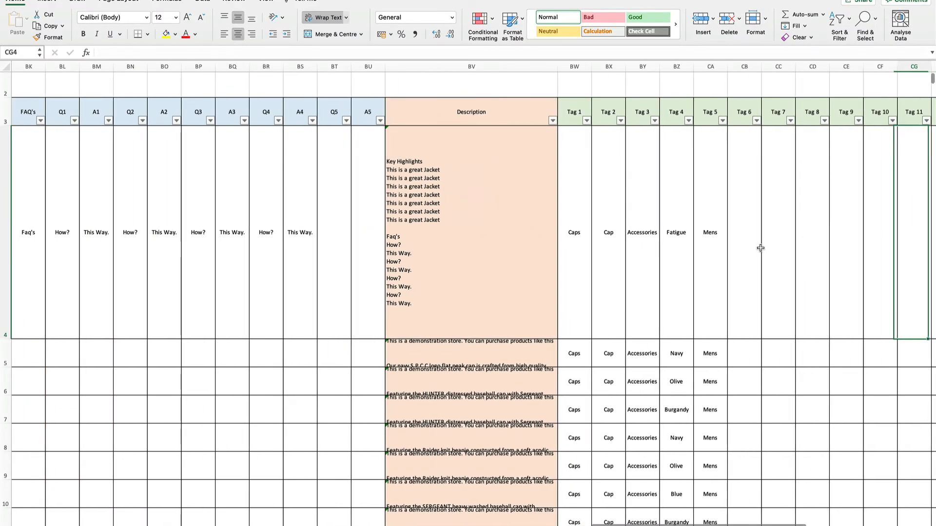
key(Left)
key(Left)
key(Left)
key(Left)
key(Left)
key(Left)
key(Left)
key(Left)
key(Left)
key(Left)
key(Left)
key(Left)
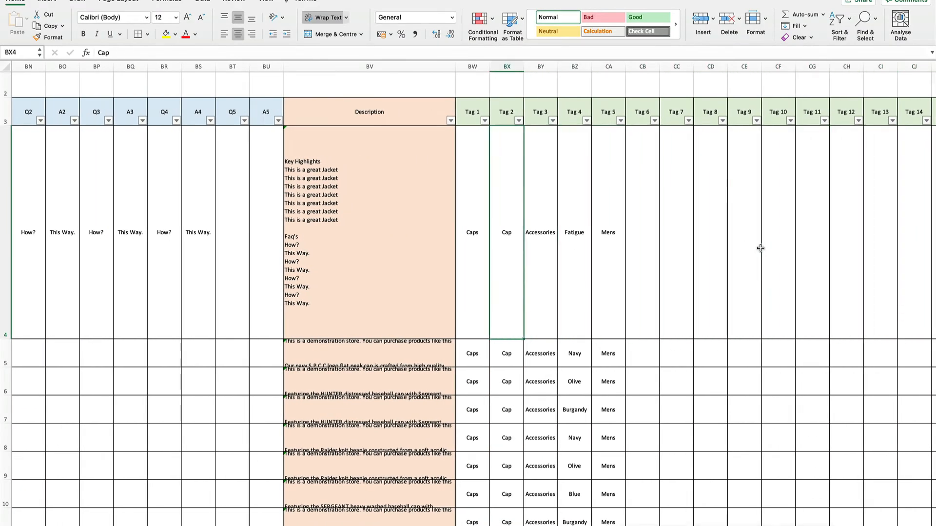
key(Right)
key(Right)
key(Right)
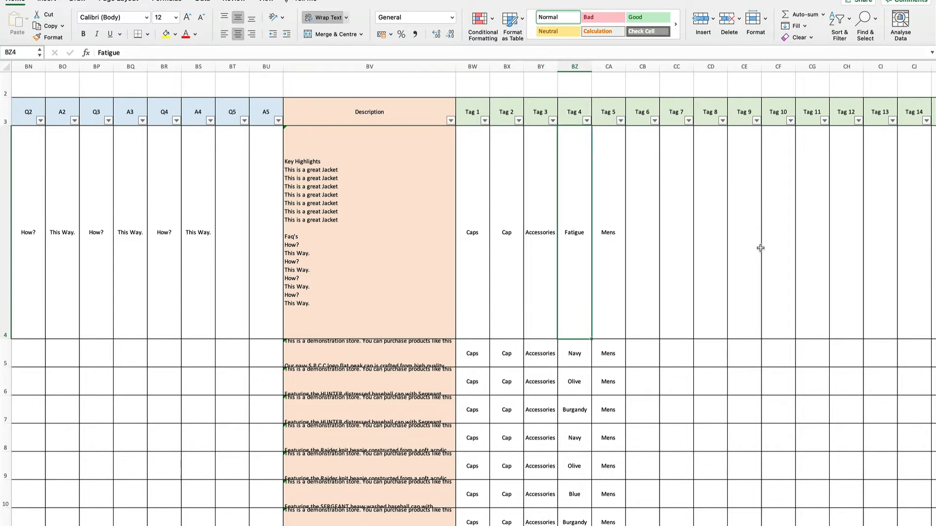
key(Right)
key(Right)
key(Right)
key(Right)
key(Right)
key(Right)
key(Right)
key(Right)
key(Right)
key(Right)
key(Right)
key(Right)
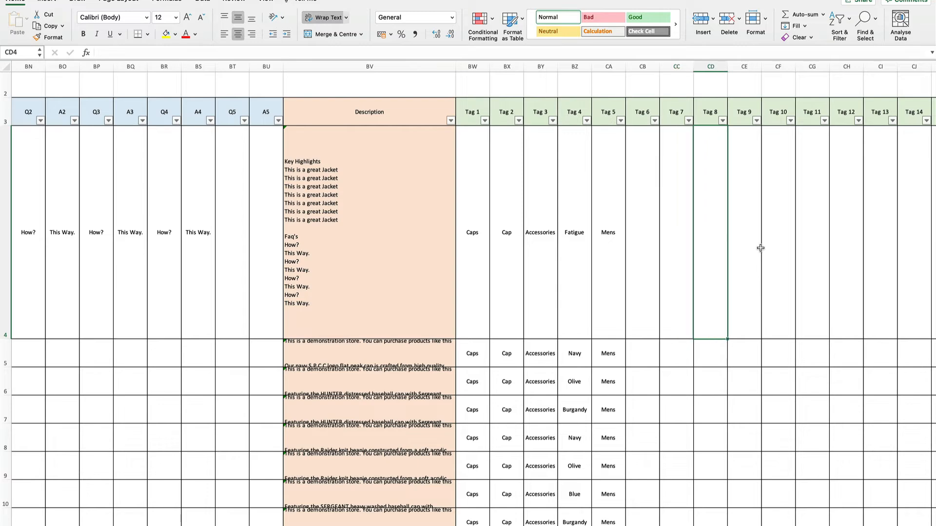
key(Left)
key(Left)
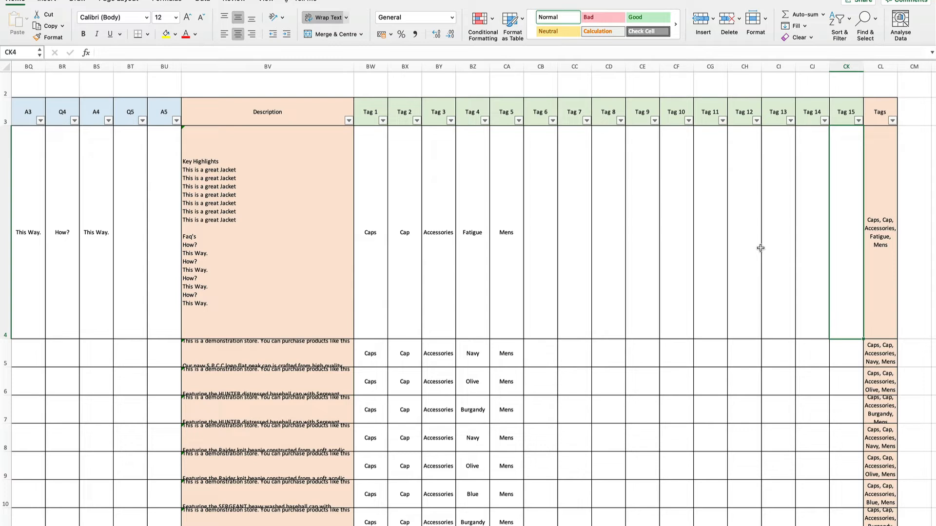
Return to the beginning of the product sheet and review the product rows from first to last
click(777, 114)
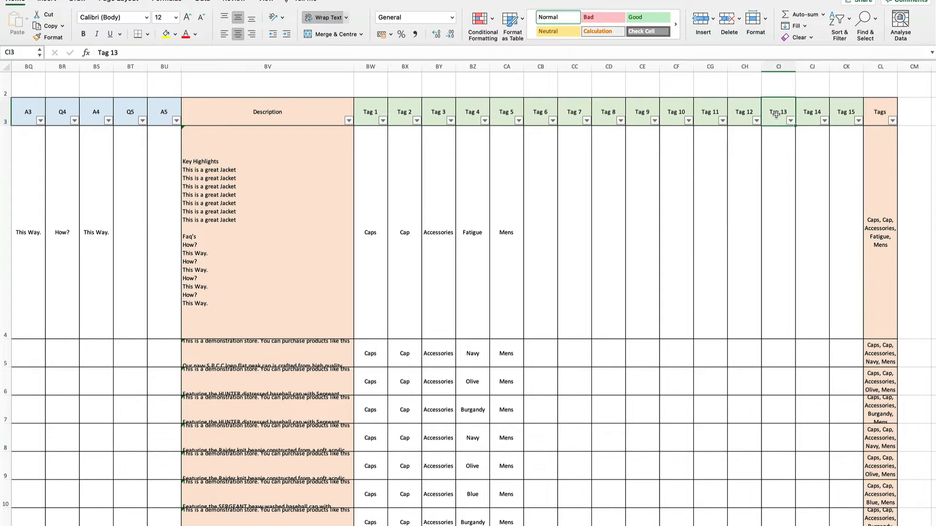
key(super+Left)
key(Down)
key(Down)
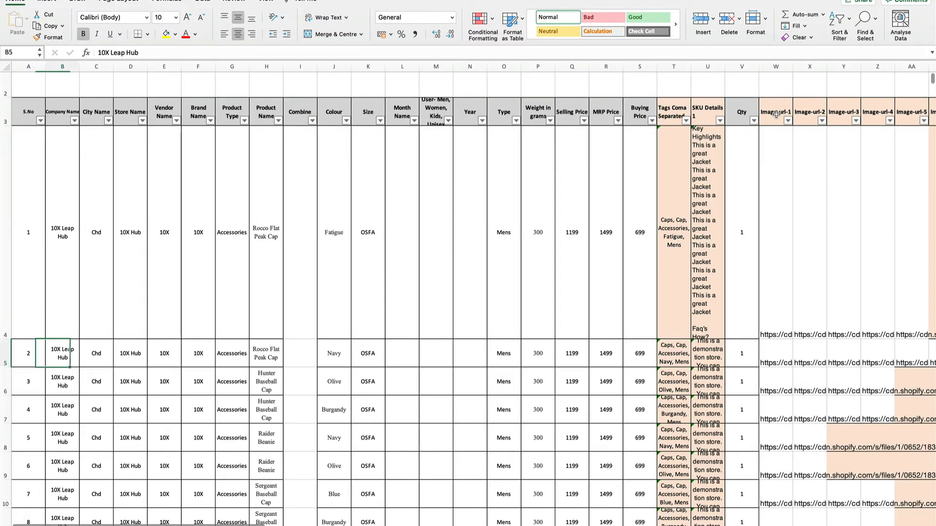
key(Right)
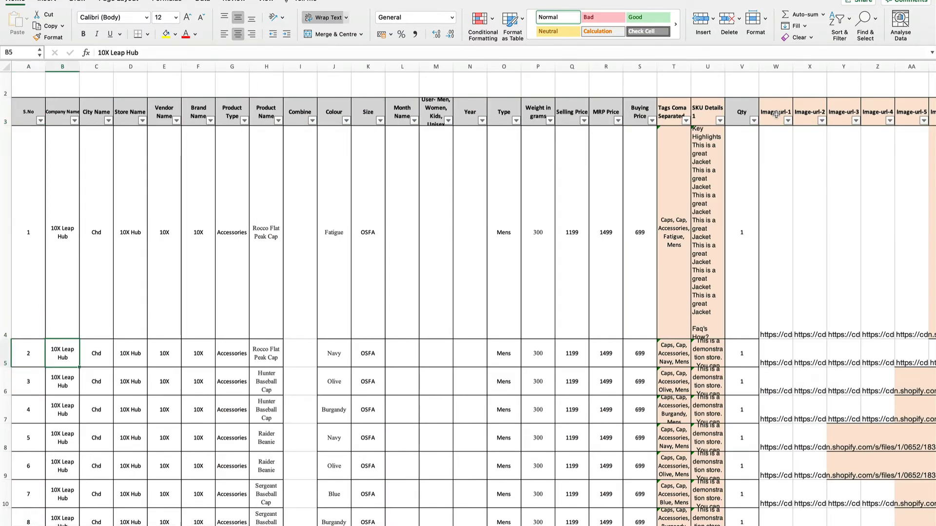
key(super+Down)
key(super+Up)
key(Down)
key(Right)
key(Right)
key(Up)
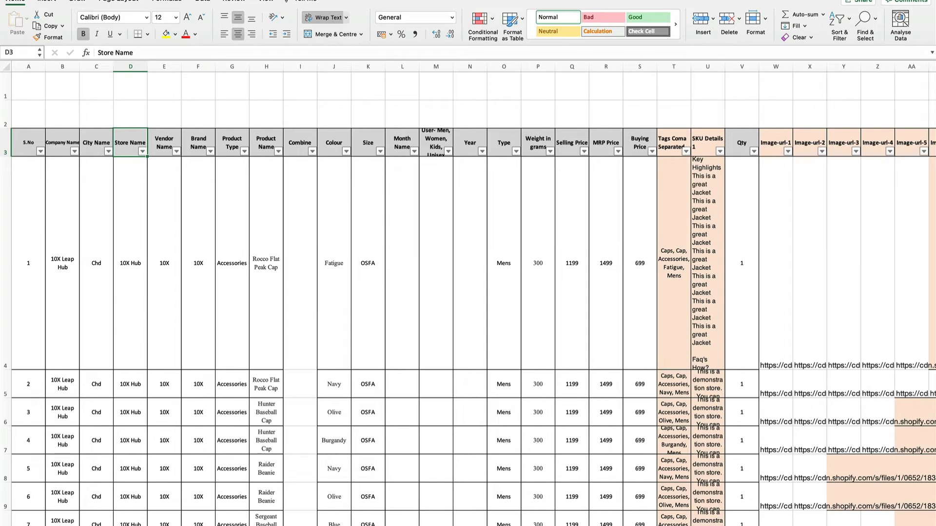
Switch to the sheet with the Shopify-formatted products and copy its whole table, starting from the Handle header
click(468, 525)
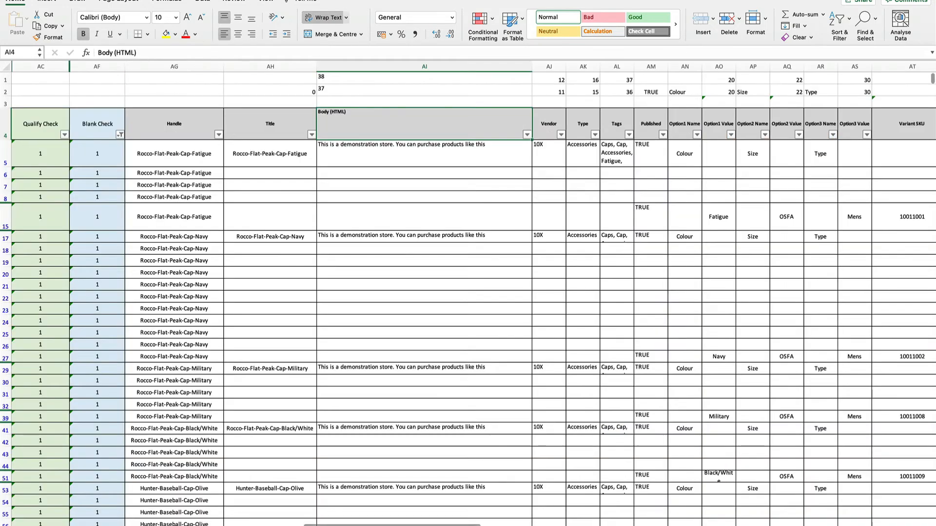
click(351, 186)
key(Left)
key(Left)
key(Up)
key(Up)
key(Up)
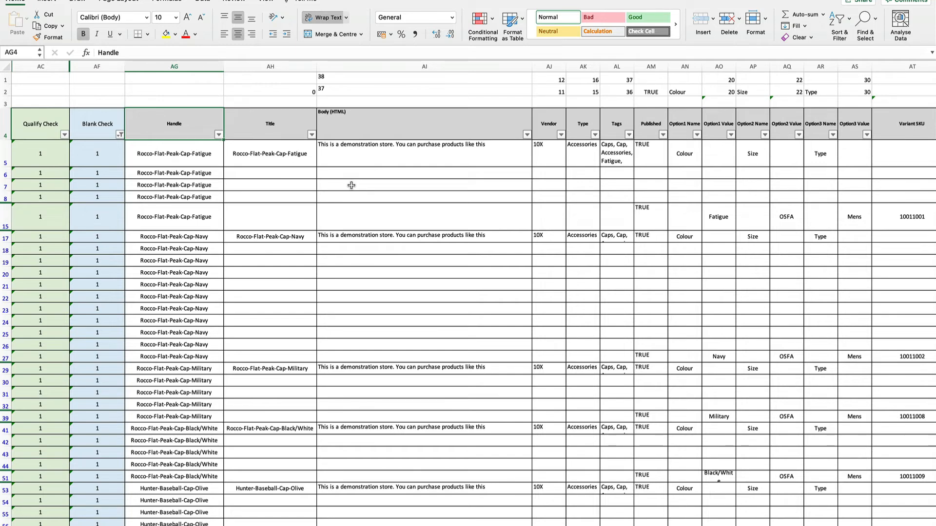
key(super+shift+Right)
key(super+shift+Down)
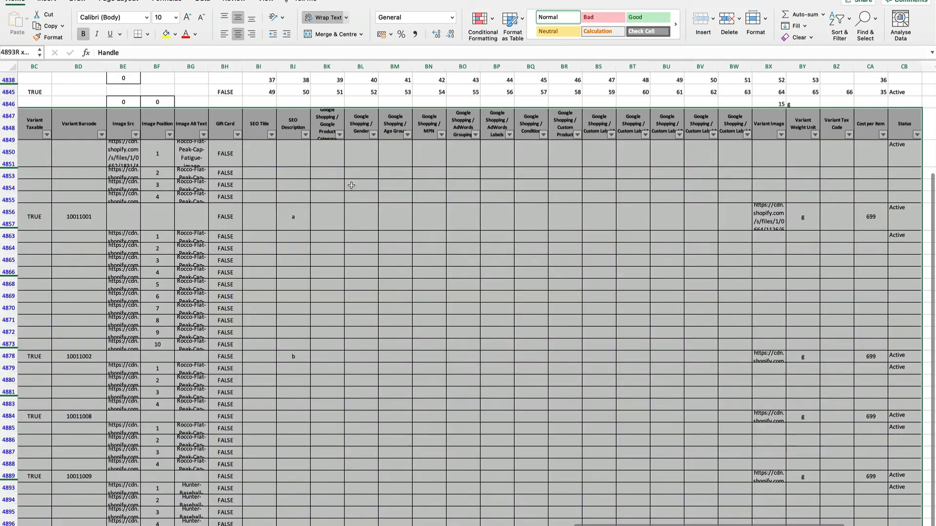
key(super+BackSpace)
key(super+c)
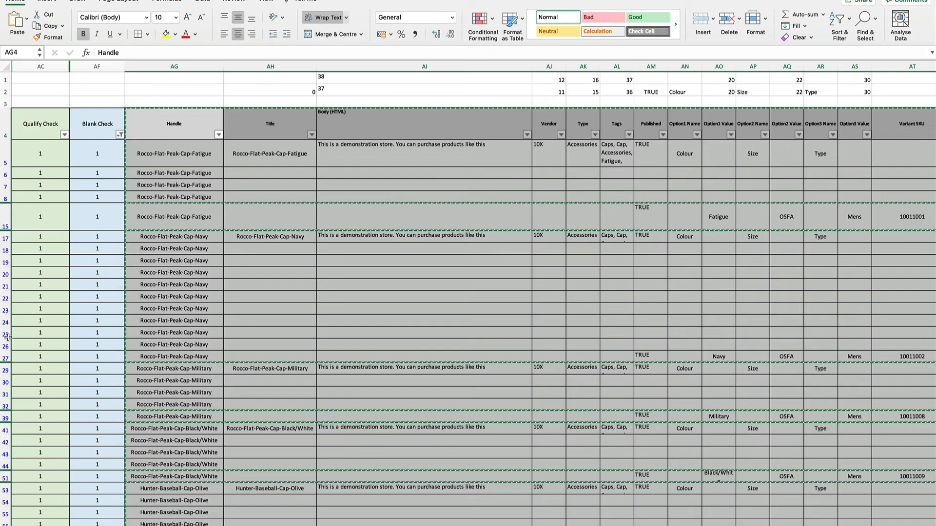
Switch to Finder, open the CSV Store Upload file from the Clothes folder and inspect its columns
key(ctrl+Left)
key(ctrl+Left)
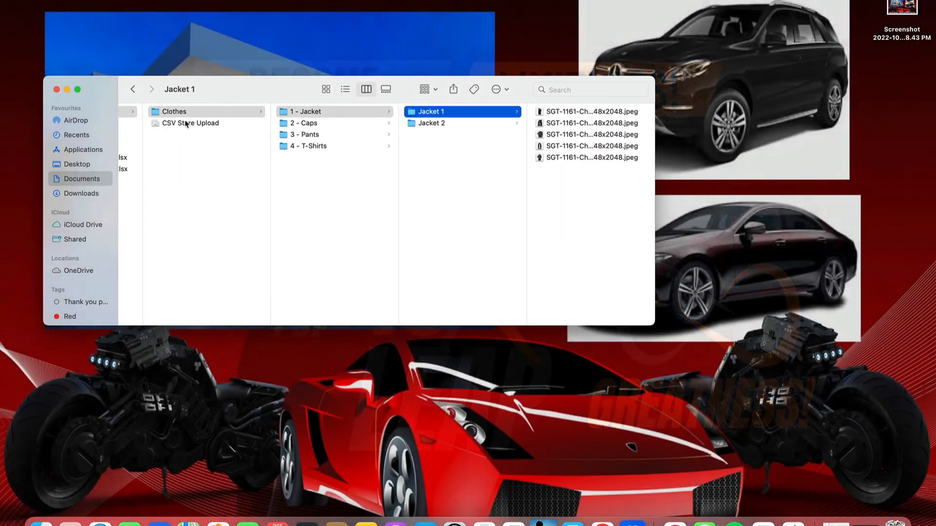
click(188, 123)
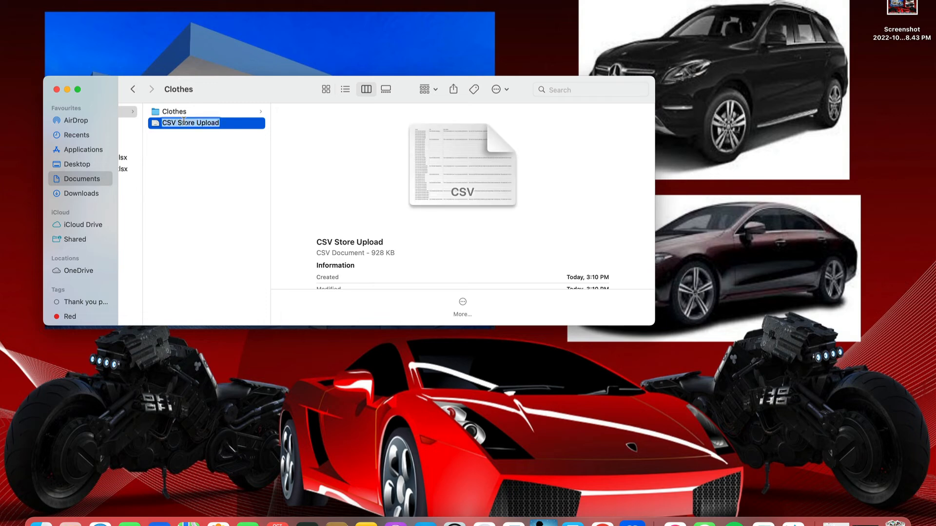
click(193, 145)
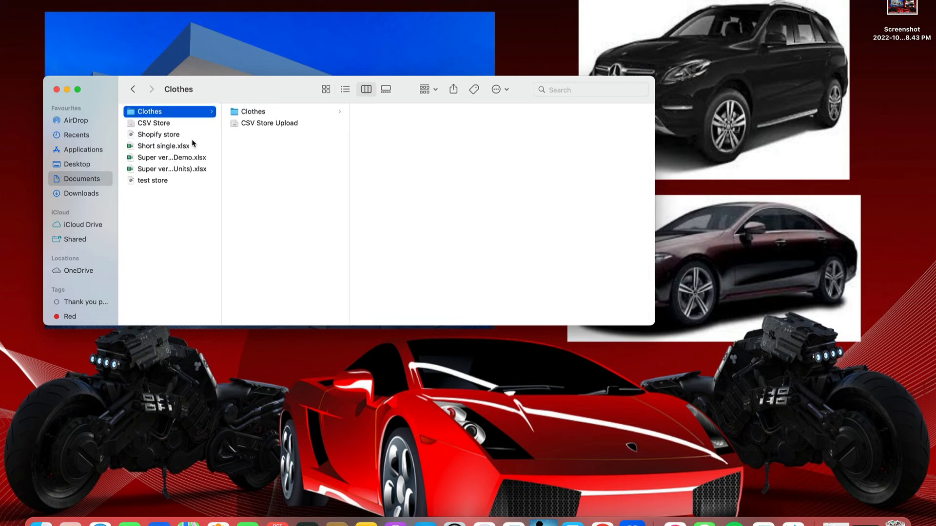
double_click(256, 125)
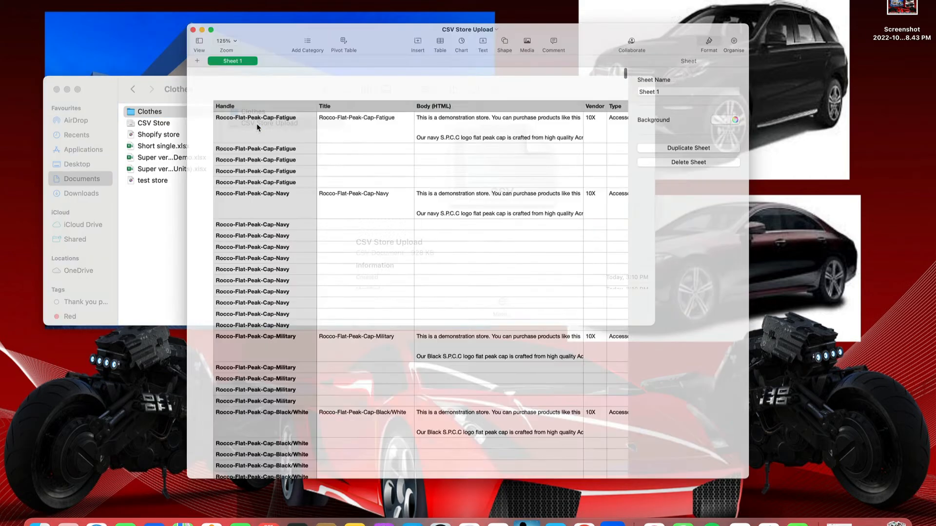
scroll(385, 156, right, 10)
scroll(385, 156, left, 10)
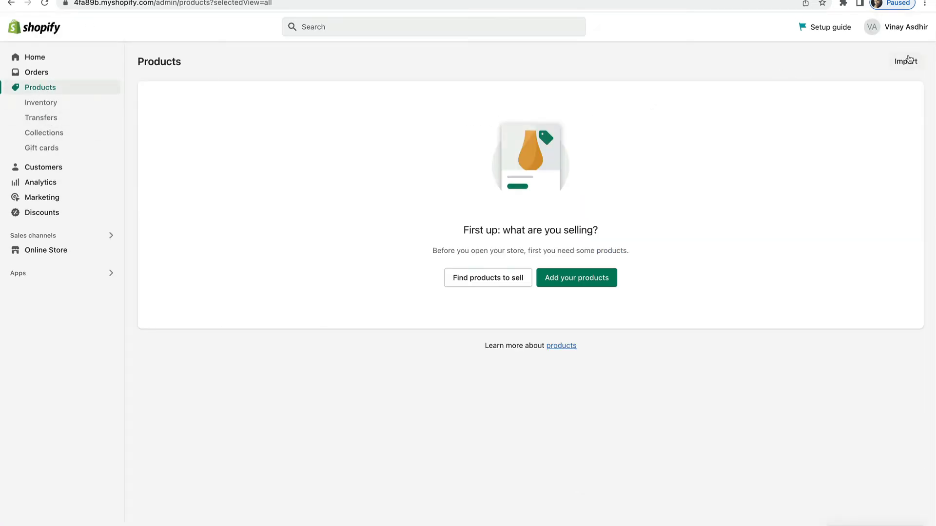
Upload the CSV Store Upload file from the Clothes folder for product import, without overwriting products that share a handle
click(903, 62)
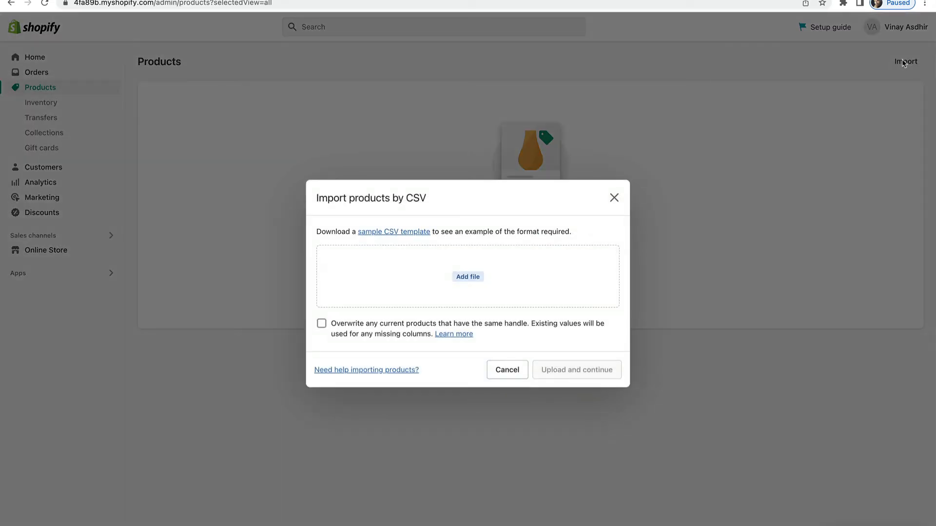
click(615, 199)
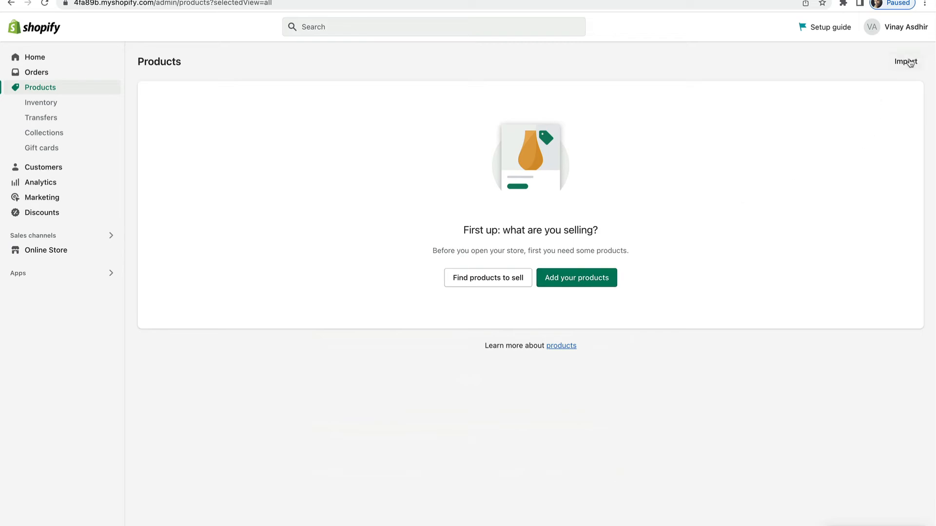
click(907, 62)
click(469, 279)
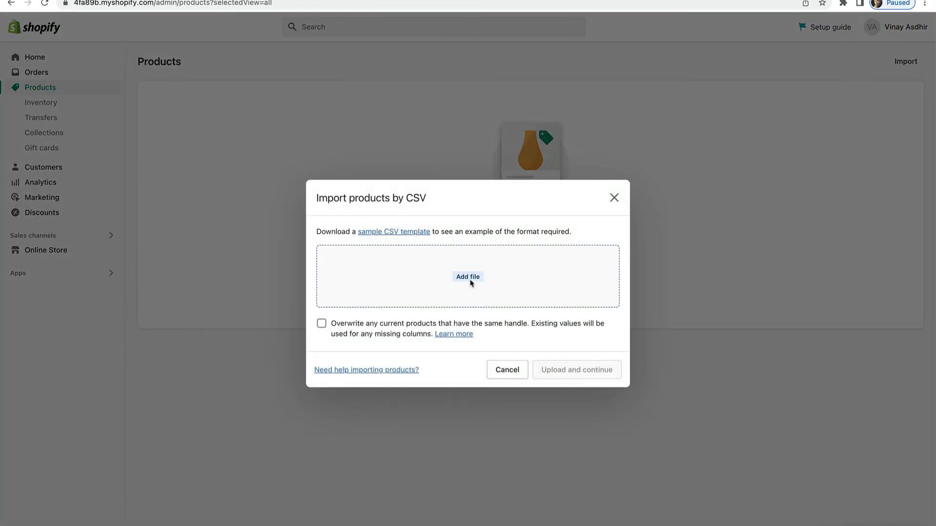
click(514, 116)
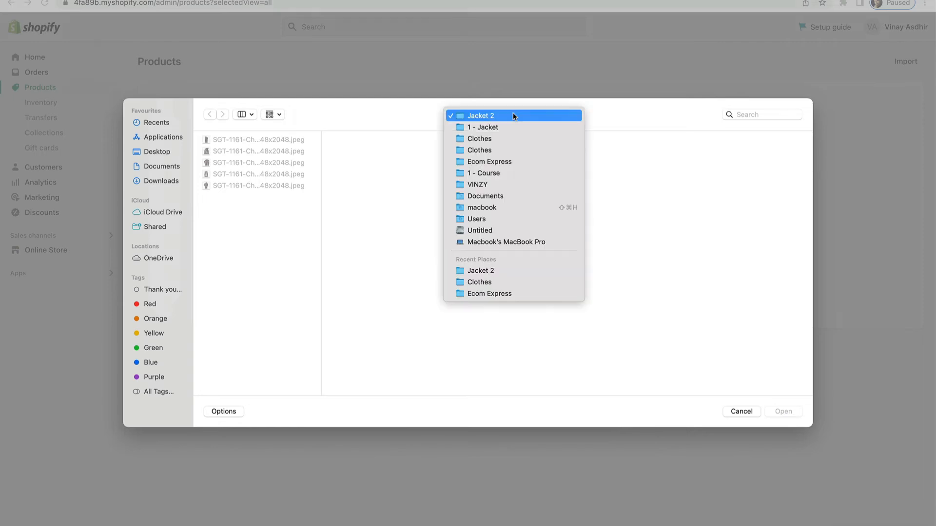
click(488, 280)
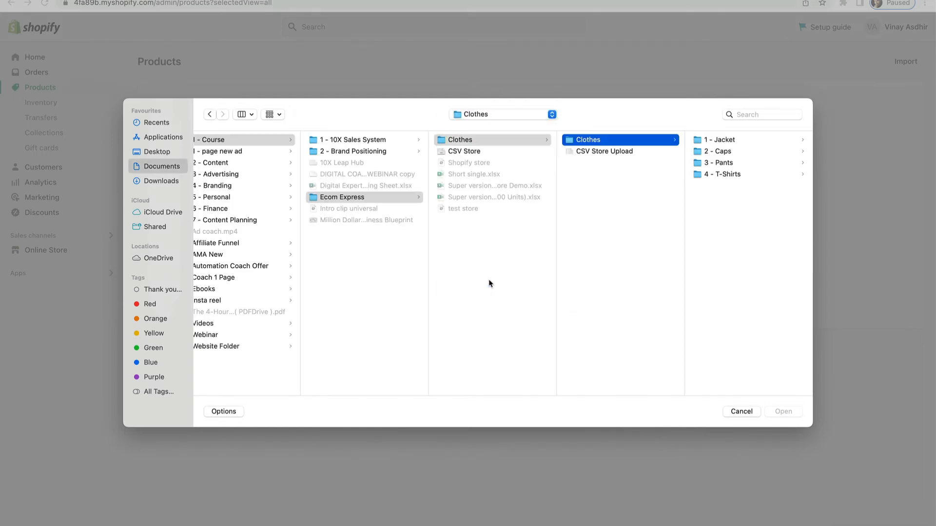
click(626, 152)
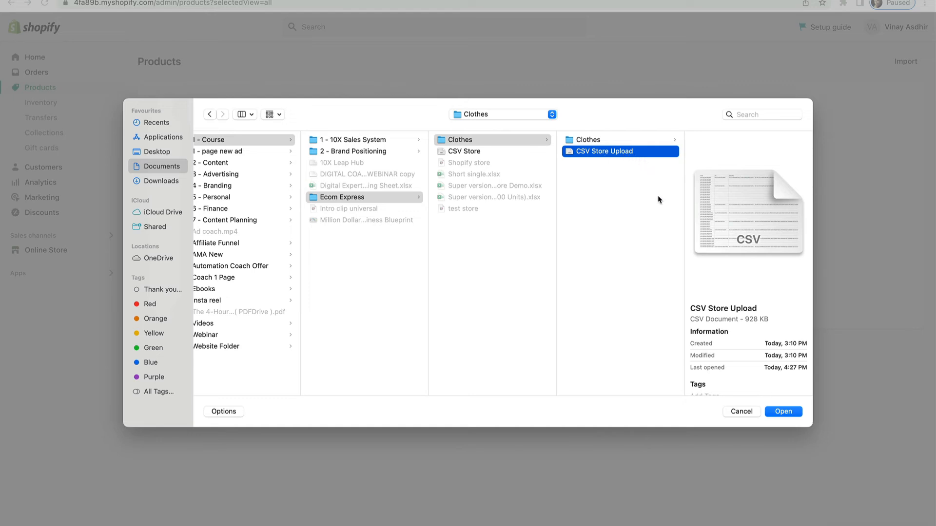
click(783, 412)
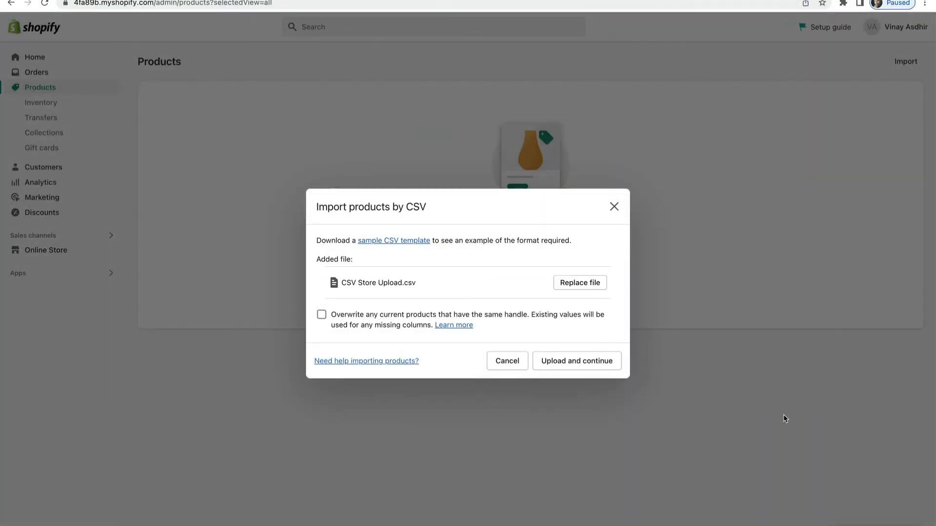
click(596, 361)
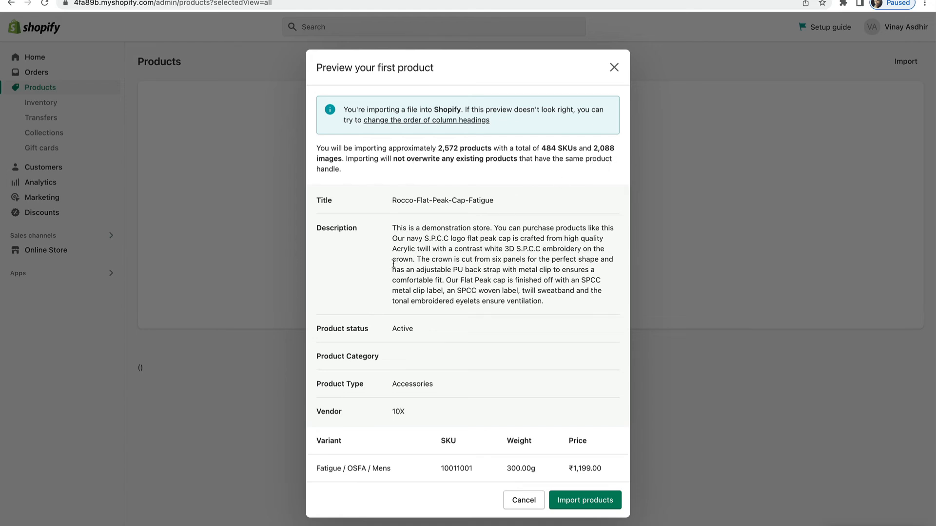
Review the description, title and variant options of the first product in the import preview
drag(393, 227, 545, 304)
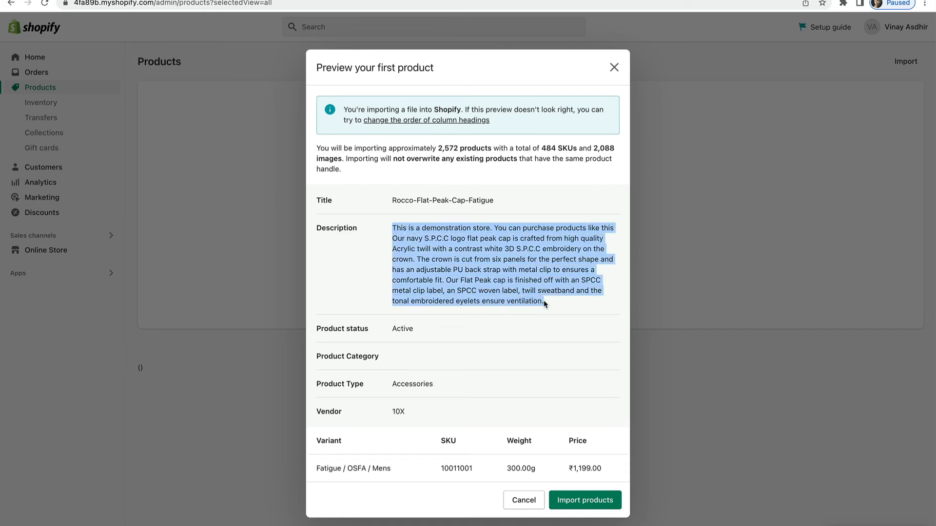
drag(393, 201, 490, 209)
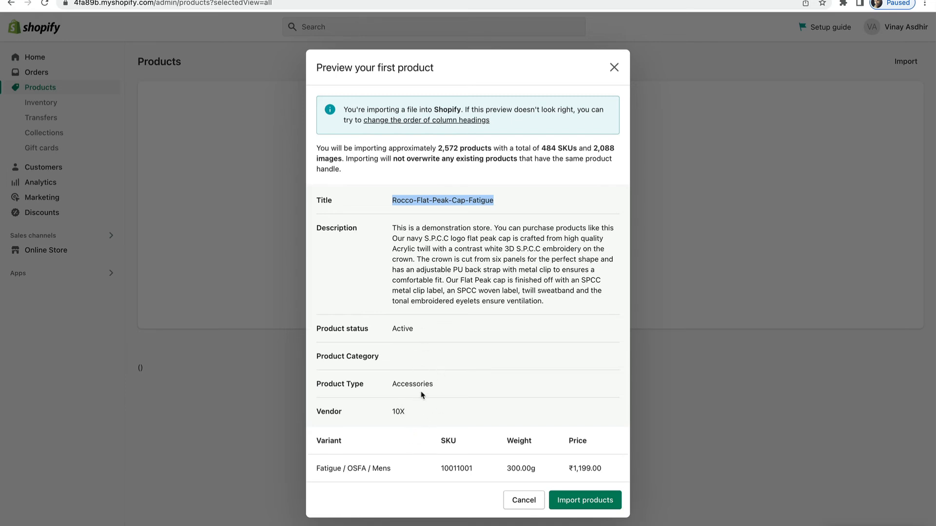
drag(320, 470, 394, 471)
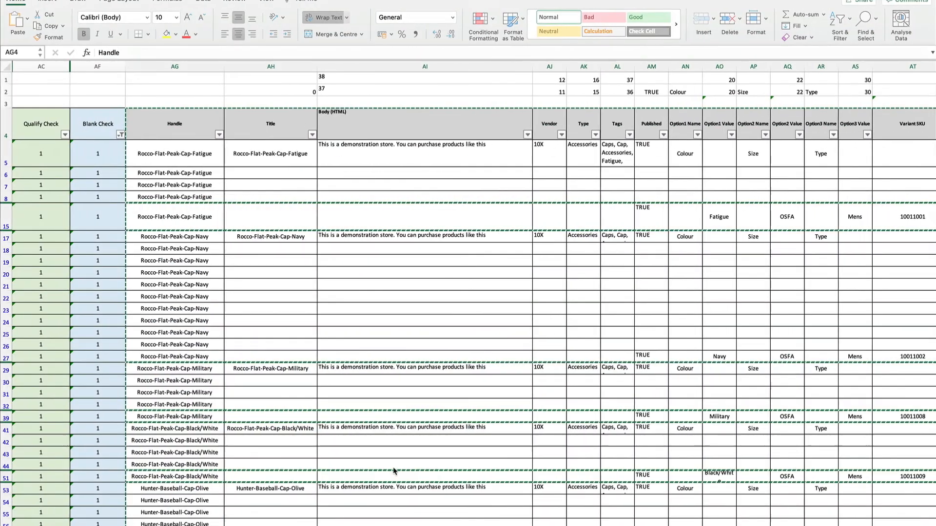
Switch to Excel and examine the Colour option column for the product rows in the main product sheet
key(super+a)
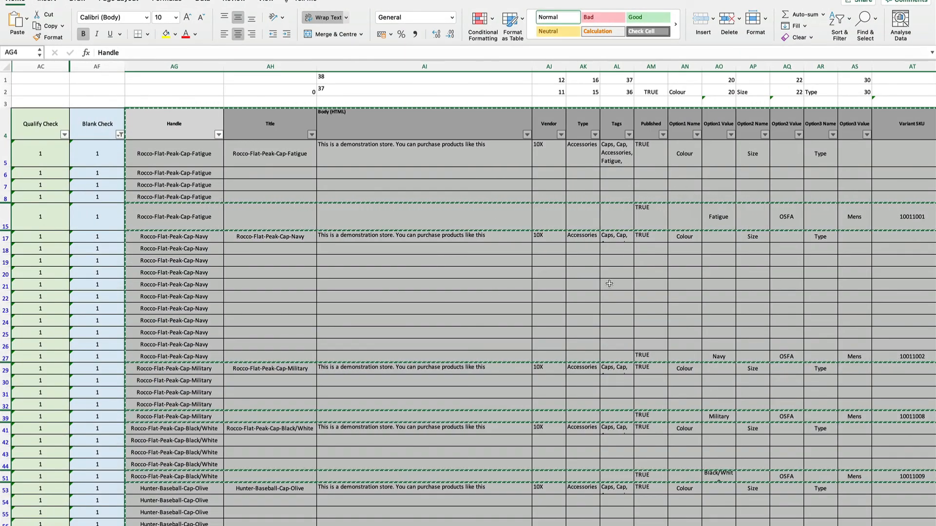
key(ctrl+Left)
key(ctrl+Right)
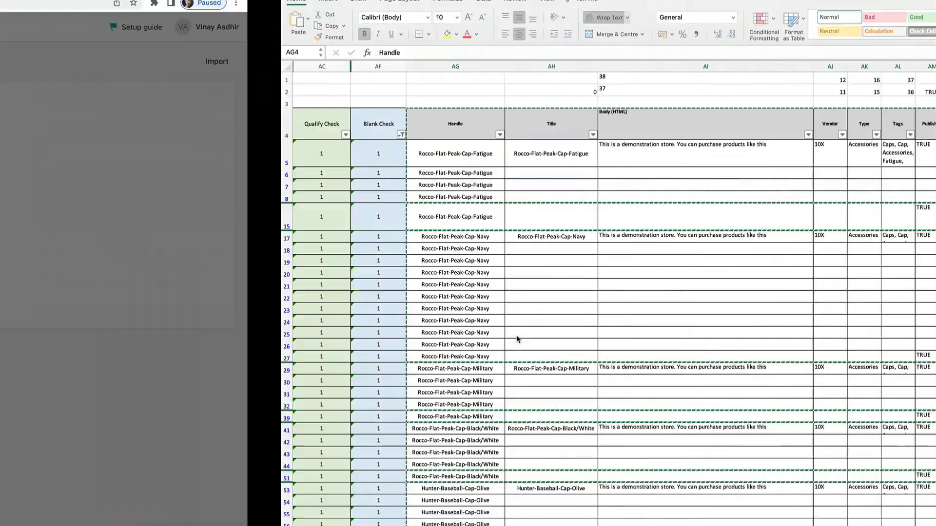
click(179, 525)
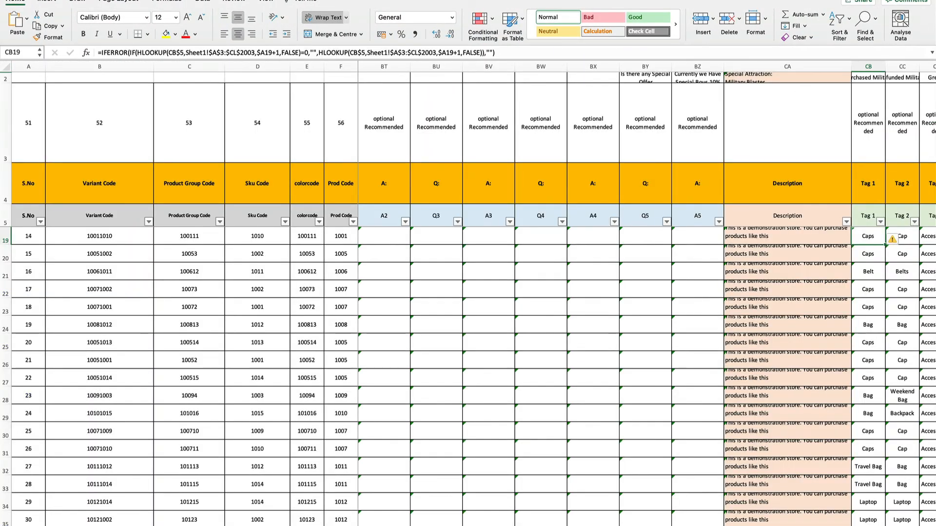
scroll(532, 347, left, 20)
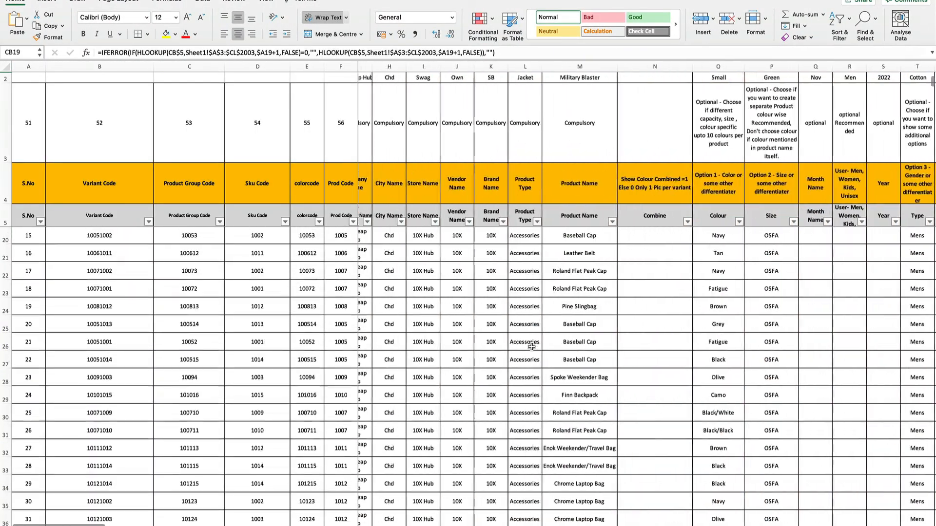
scroll(532, 346, left, 3)
click(738, 242)
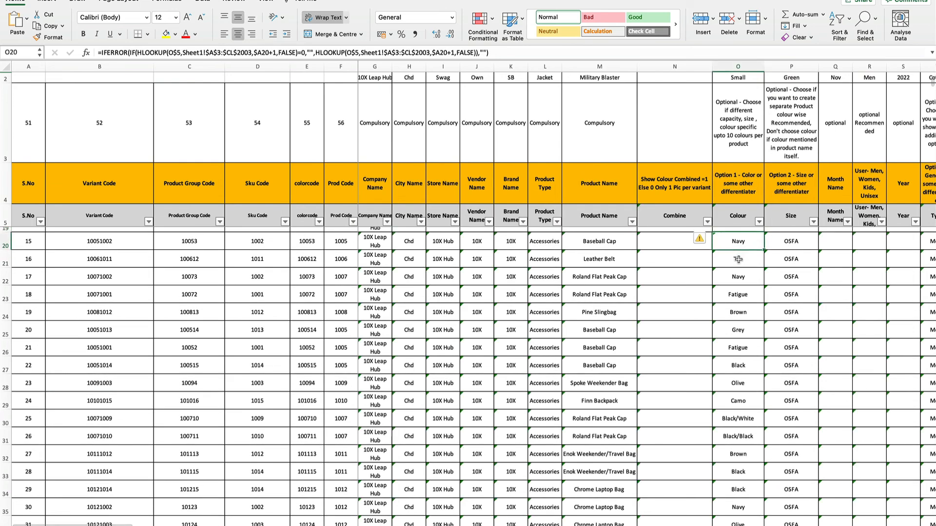
scroll(738, 260, up, 3)
click(738, 259)
key(Down)
key(Down)
key(Down)
key(Down)
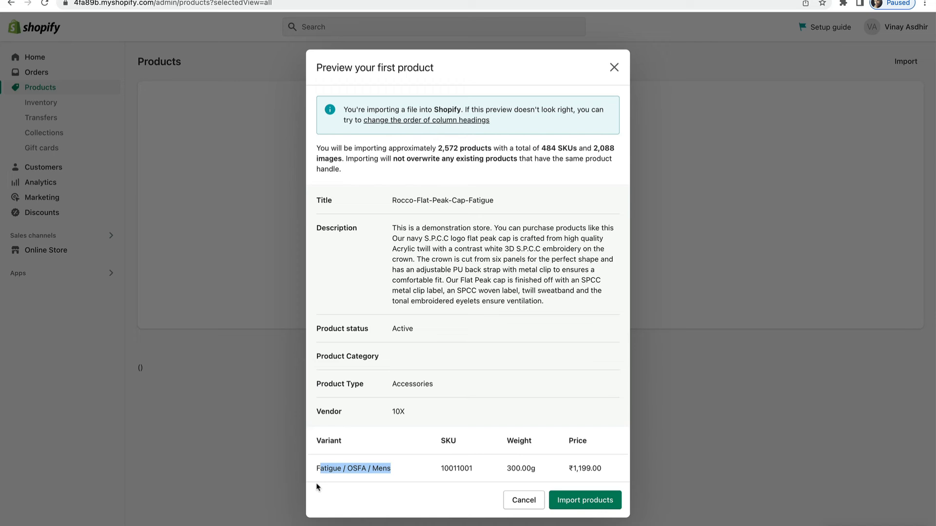
Switch back to Shopify, check the previewed variant's SKU, weight and price, and start importing the products
drag(439, 469, 478, 475)
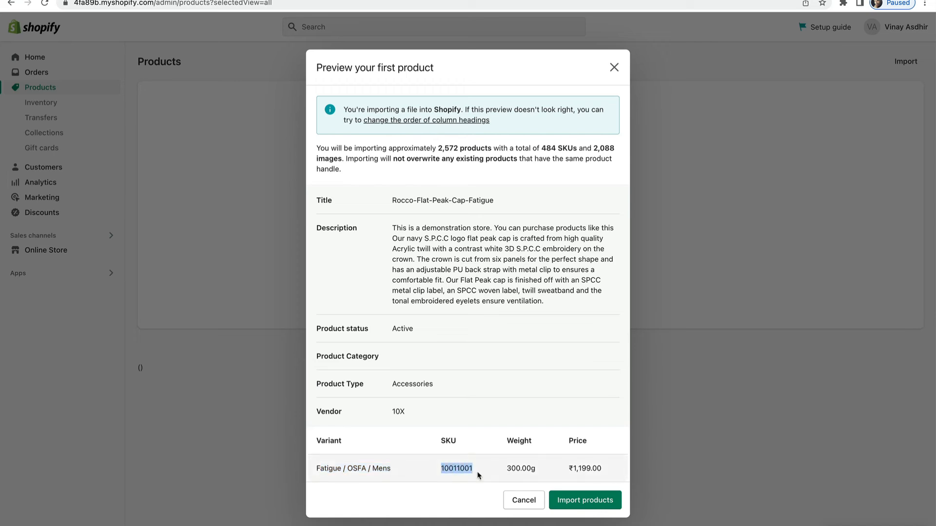
drag(506, 469, 602, 468)
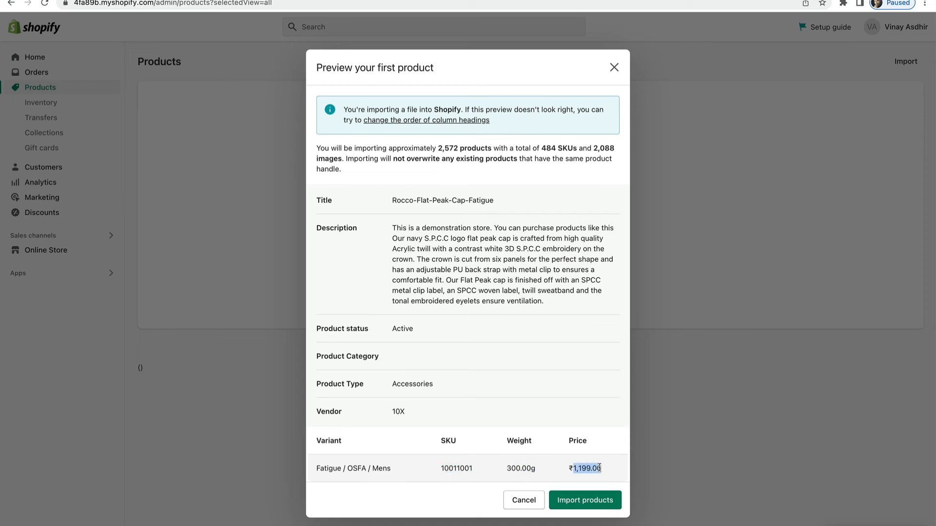
click(583, 502)
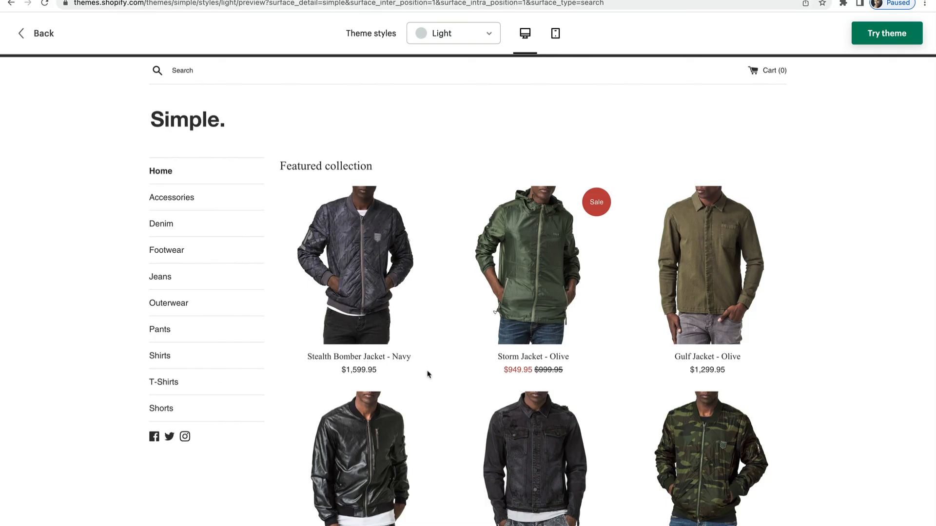
Switch to the Simple theme preview and examine its featured collection and the Accessories category
scroll(428, 373, down, 10)
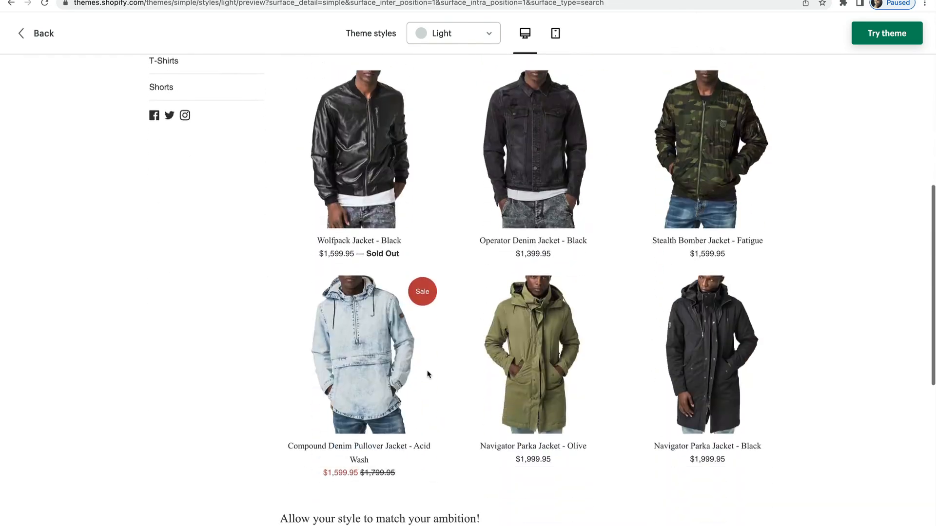
scroll(428, 374, down, 5)
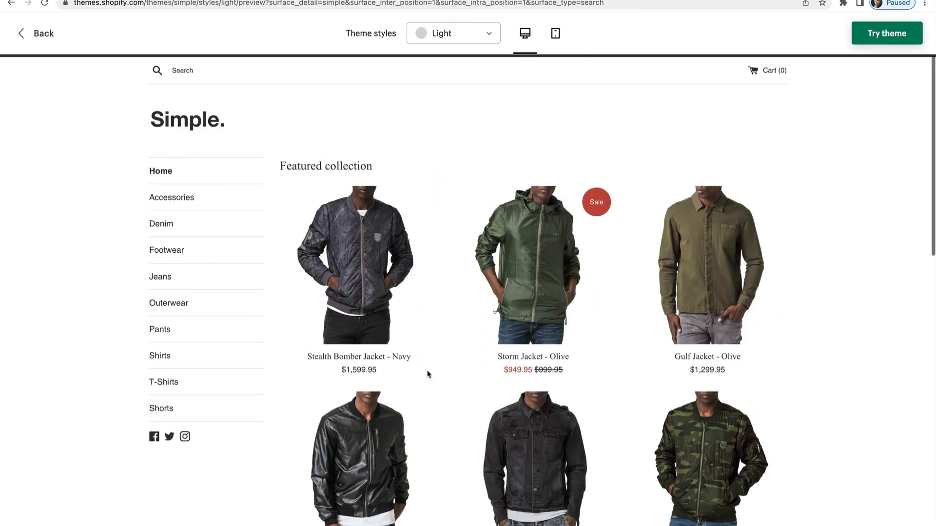
scroll(428, 374, down, 15)
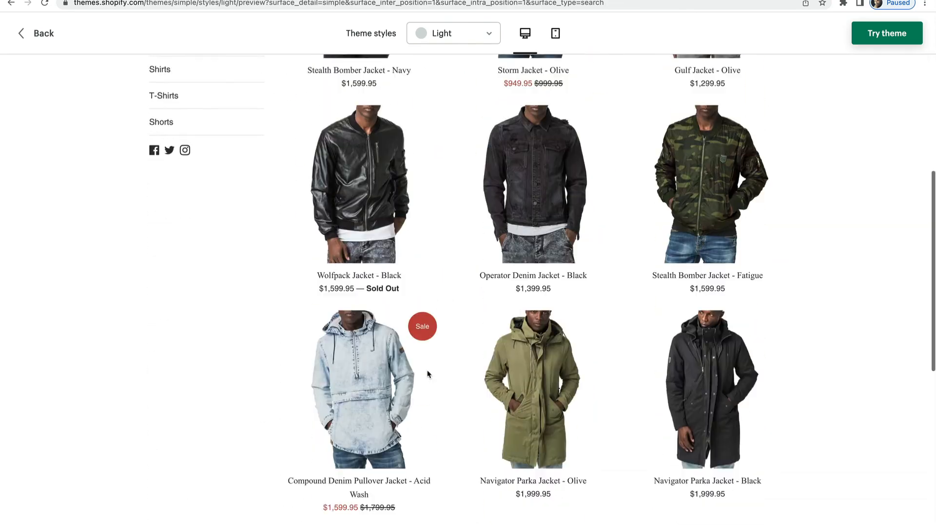
scroll(428, 374, up, 20)
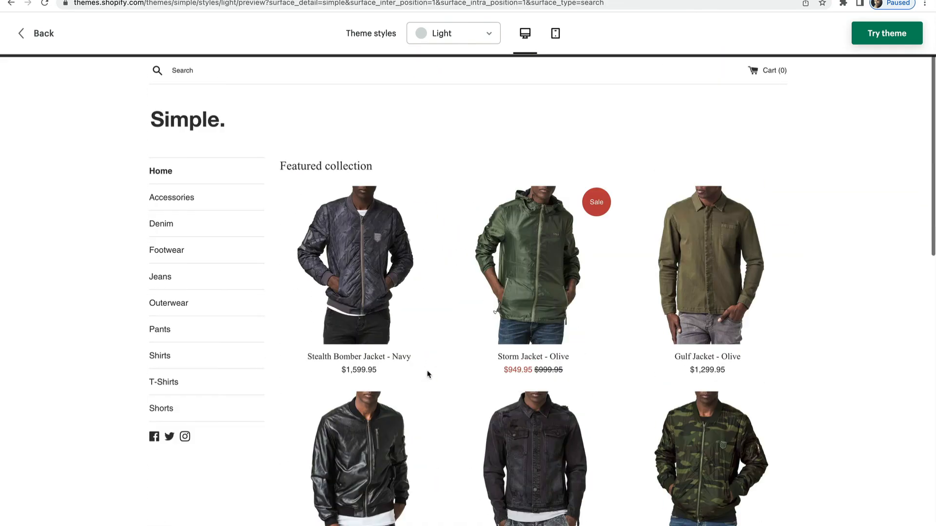
click(167, 199)
scroll(234, 229, down, 2)
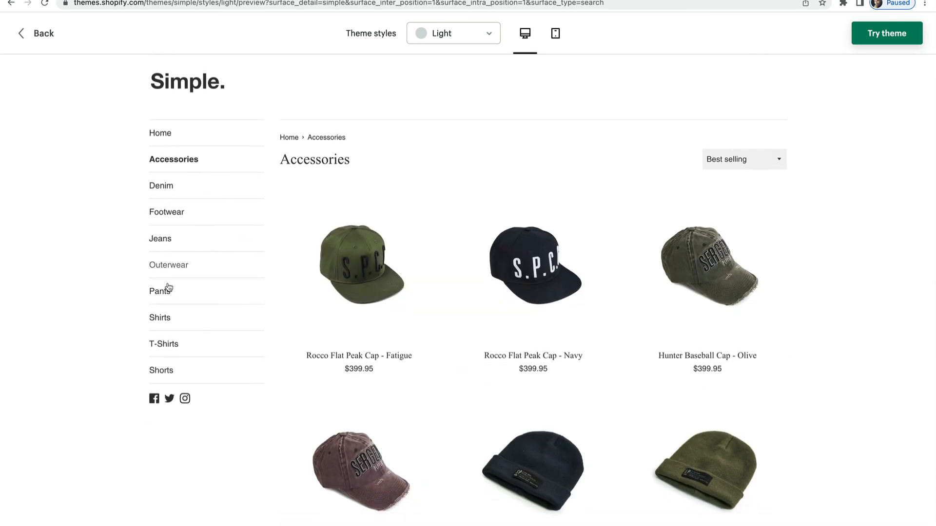
Browse the Footwear category of the demo store and view the Suede Combat Boots - Stone product page
click(167, 212)
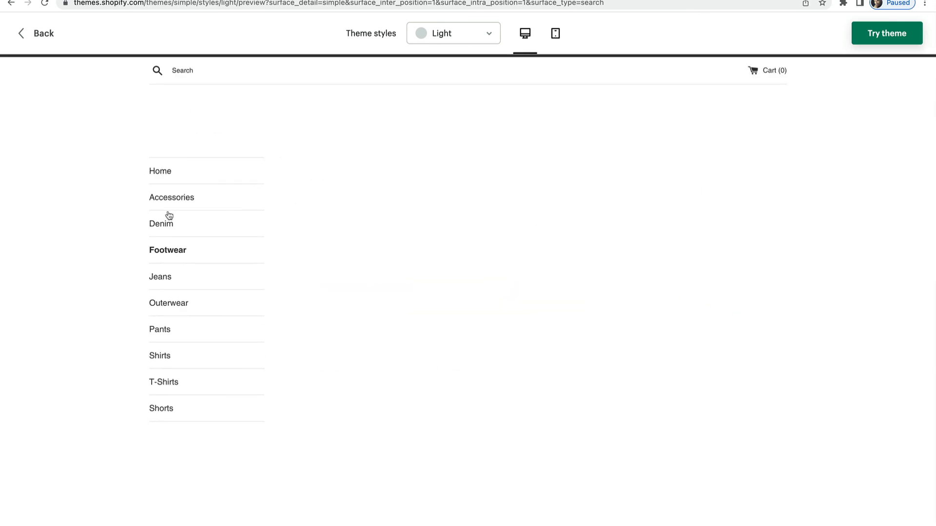
scroll(380, 293, down, 15)
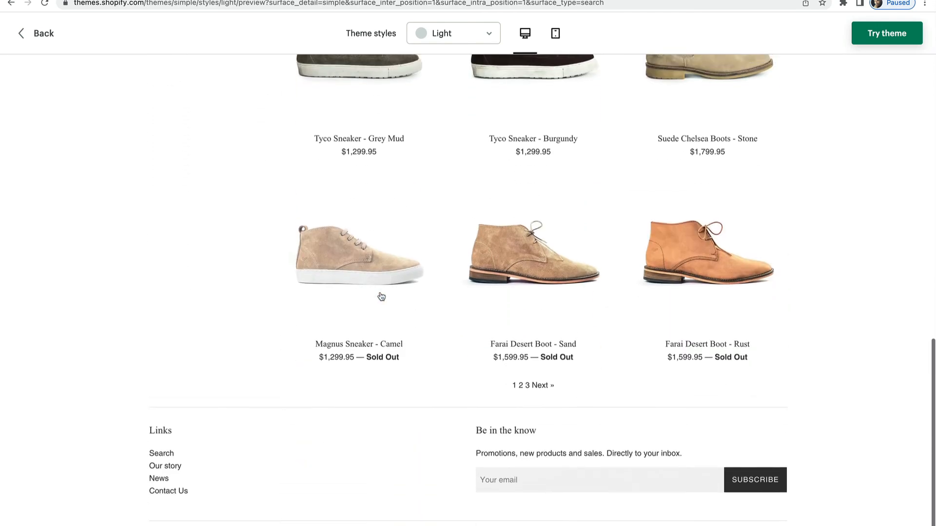
scroll(380, 293, up, 15)
click(360, 285)
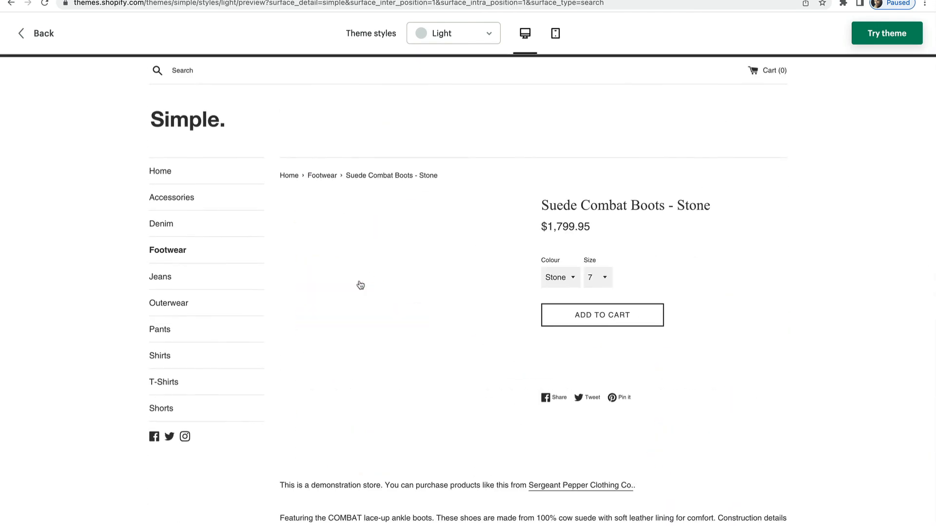
scroll(389, 347, down, 9)
scroll(388, 346, up, 9)
Browse the products in the demo store's Outerwear and Pants categories
click(174, 305)
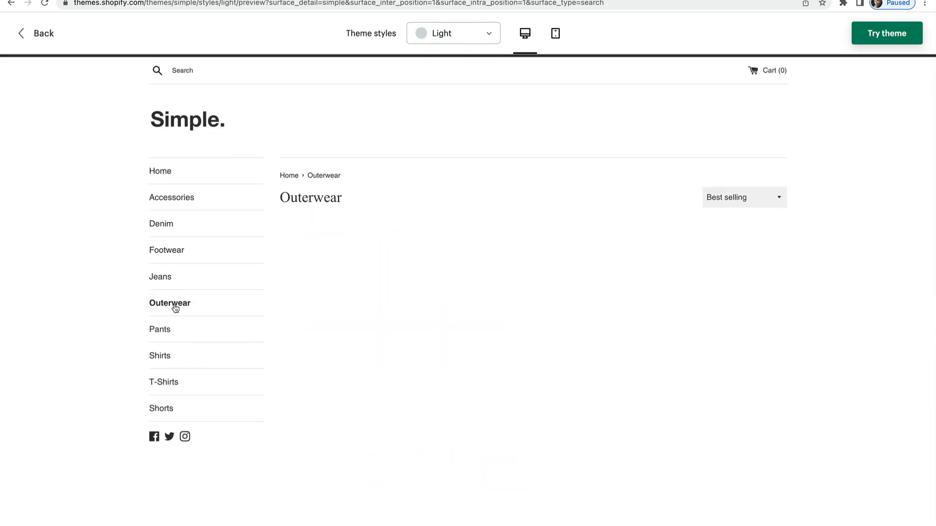
scroll(359, 401, down, 10)
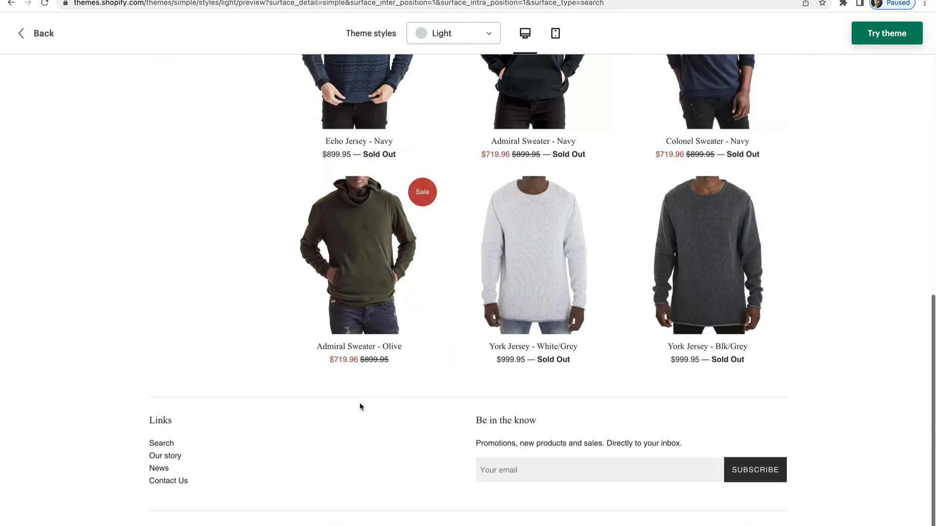
scroll(360, 406, up, 10)
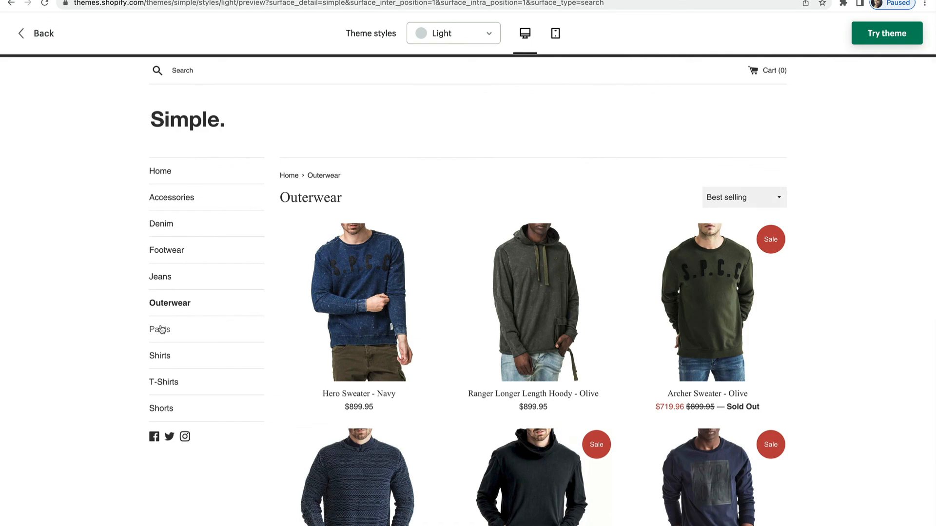
click(160, 329)
scroll(405, 357, down, 7)
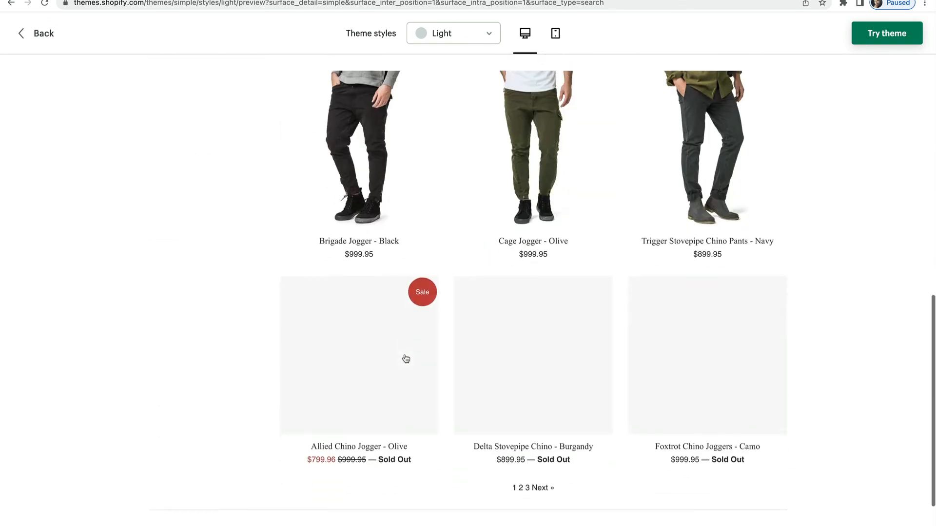
scroll(405, 359, up, 8)
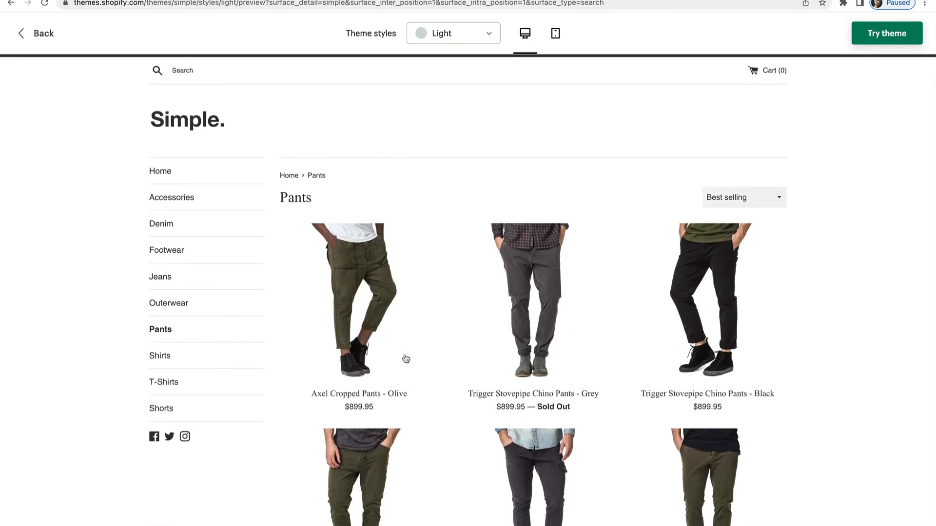